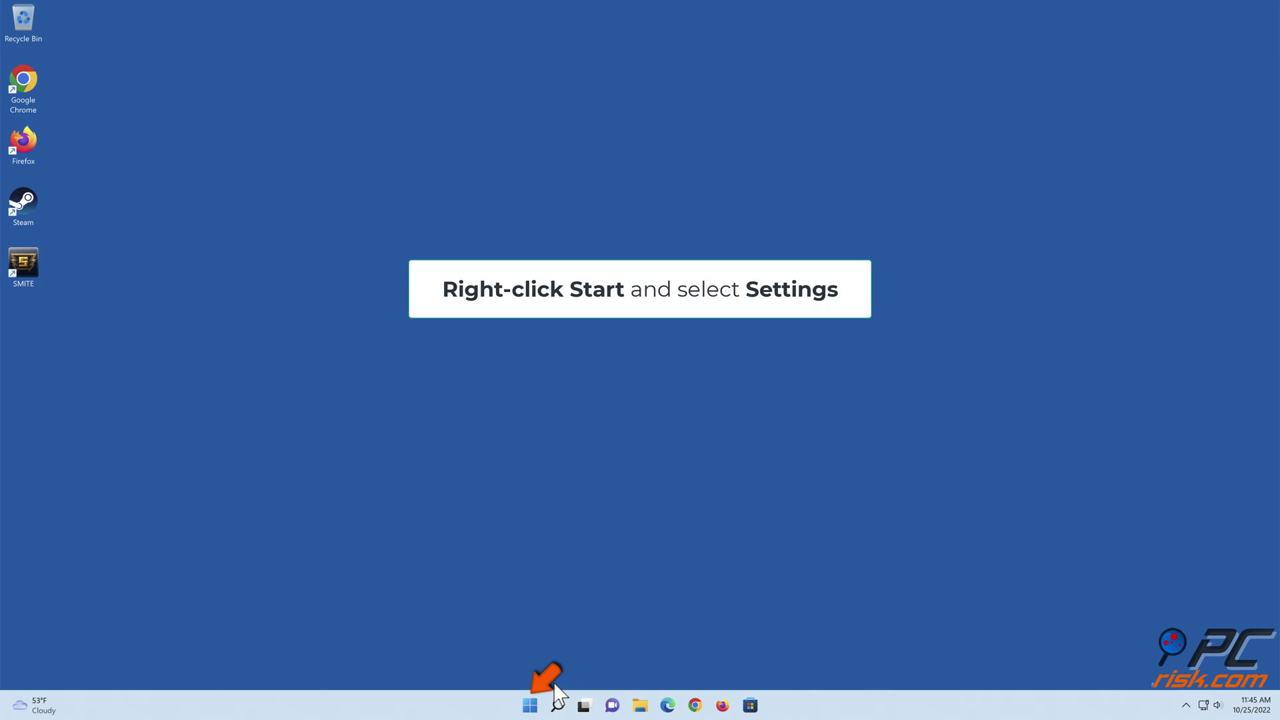
# Step: Open Windows Settings and turn off opening Xbox Game Bar with the controller button in the Gaming section
pyautogui.rightClick(532, 706)
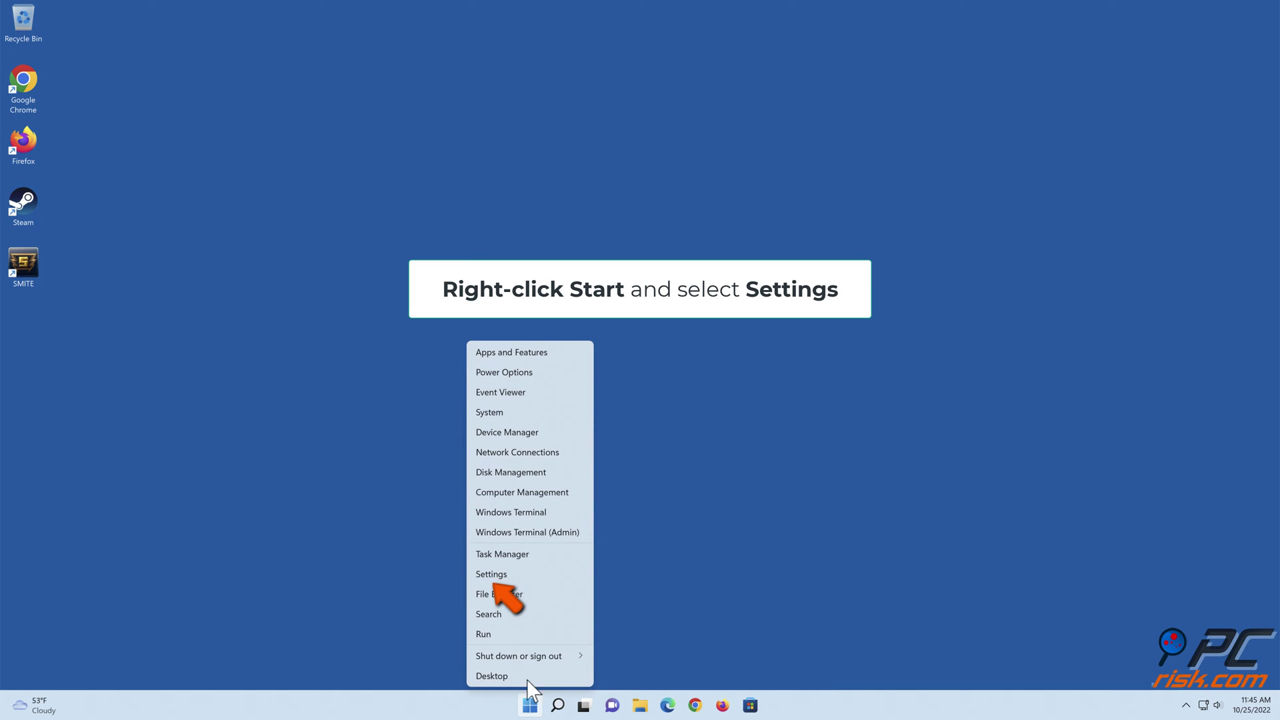
pyautogui.click(493, 577)
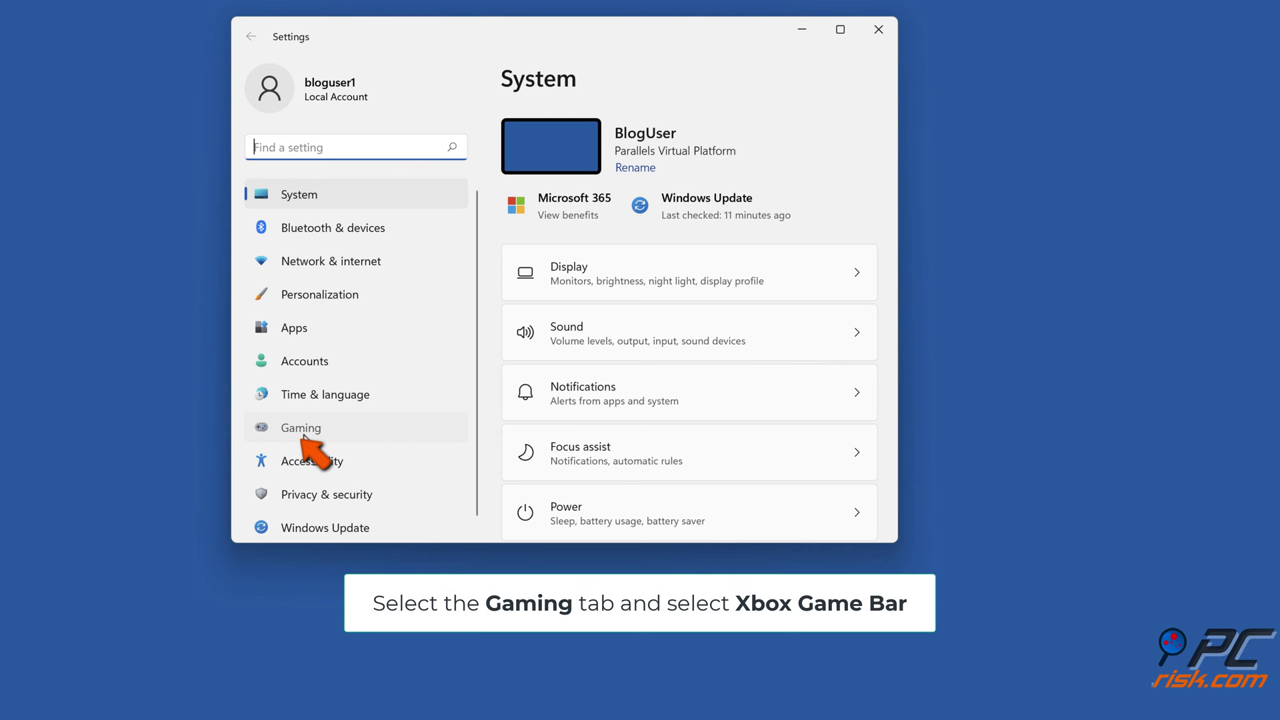
pyautogui.click(303, 435)
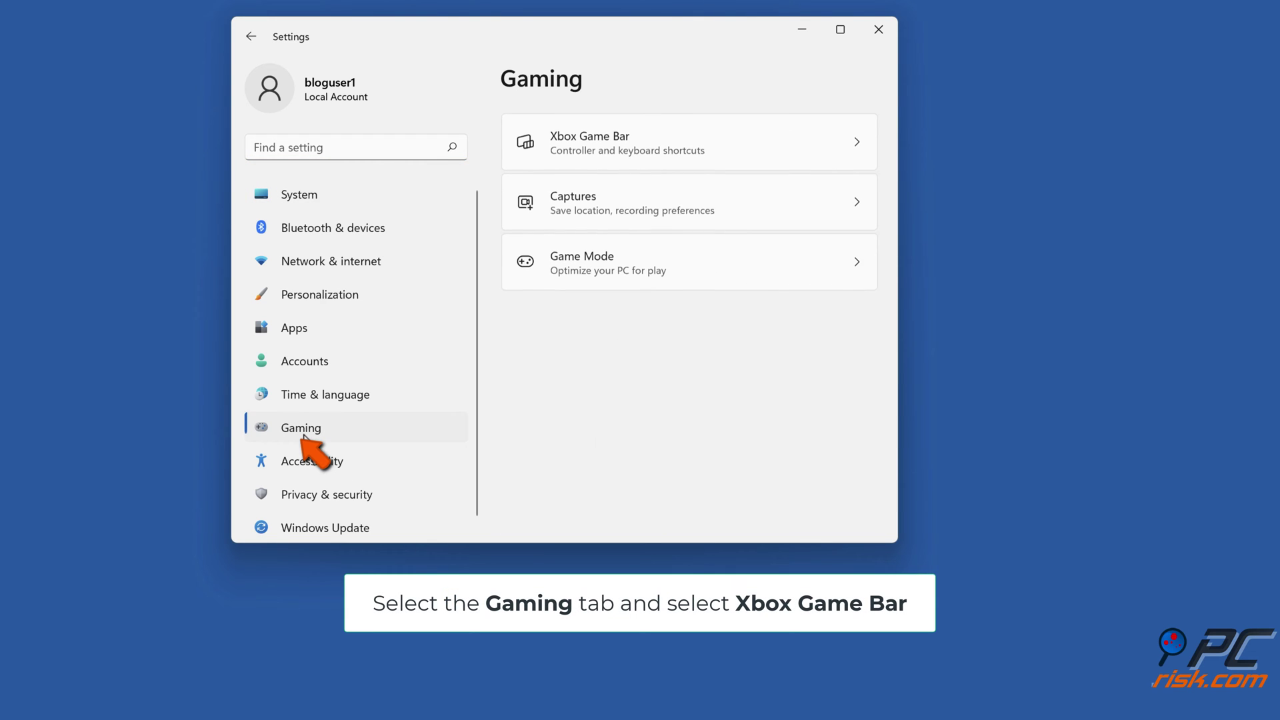
pyautogui.click(593, 157)
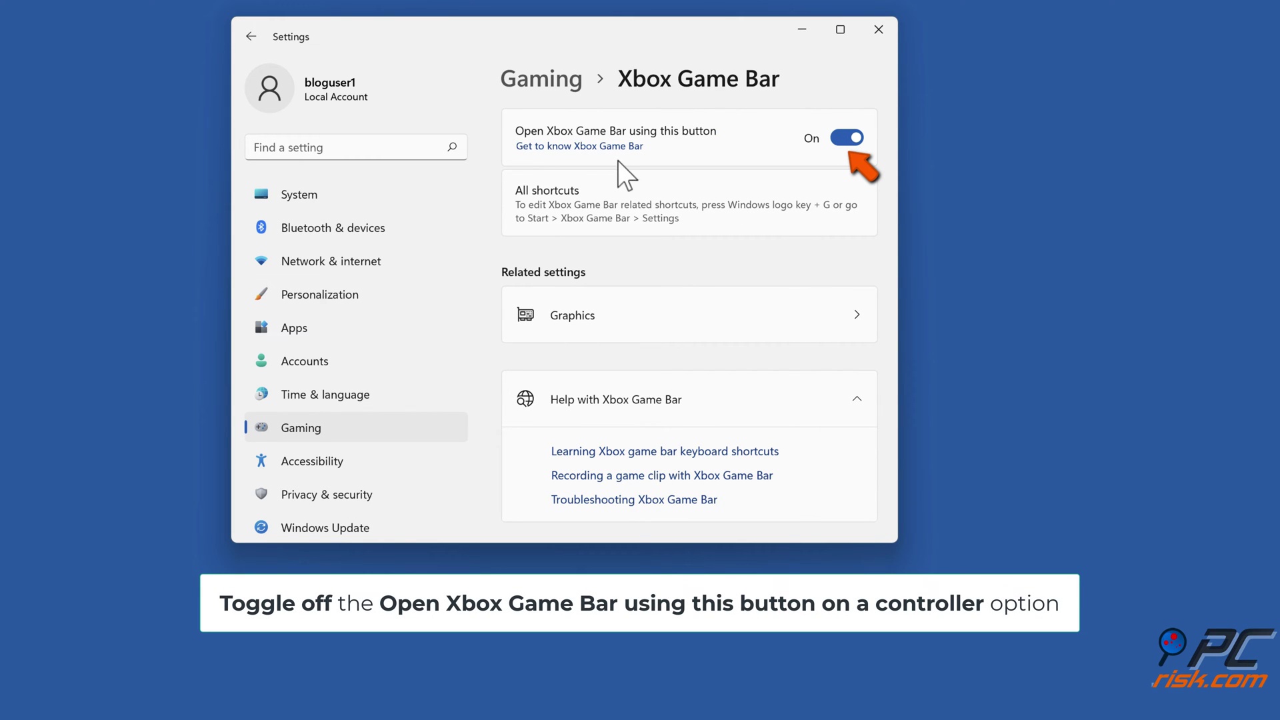
pyautogui.click(846, 143)
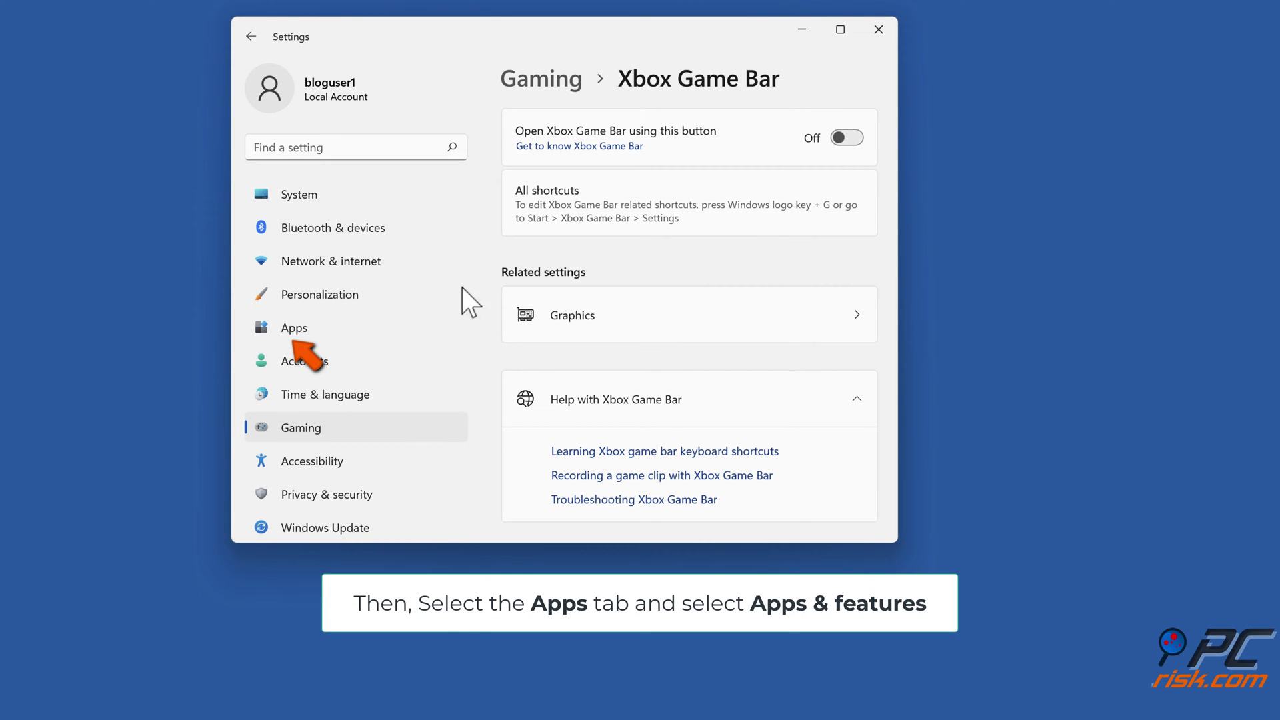
# Step: In Xbox Game Bar's advanced options under the installed apps, set its background apps permission to Never
pyautogui.click(292, 336)
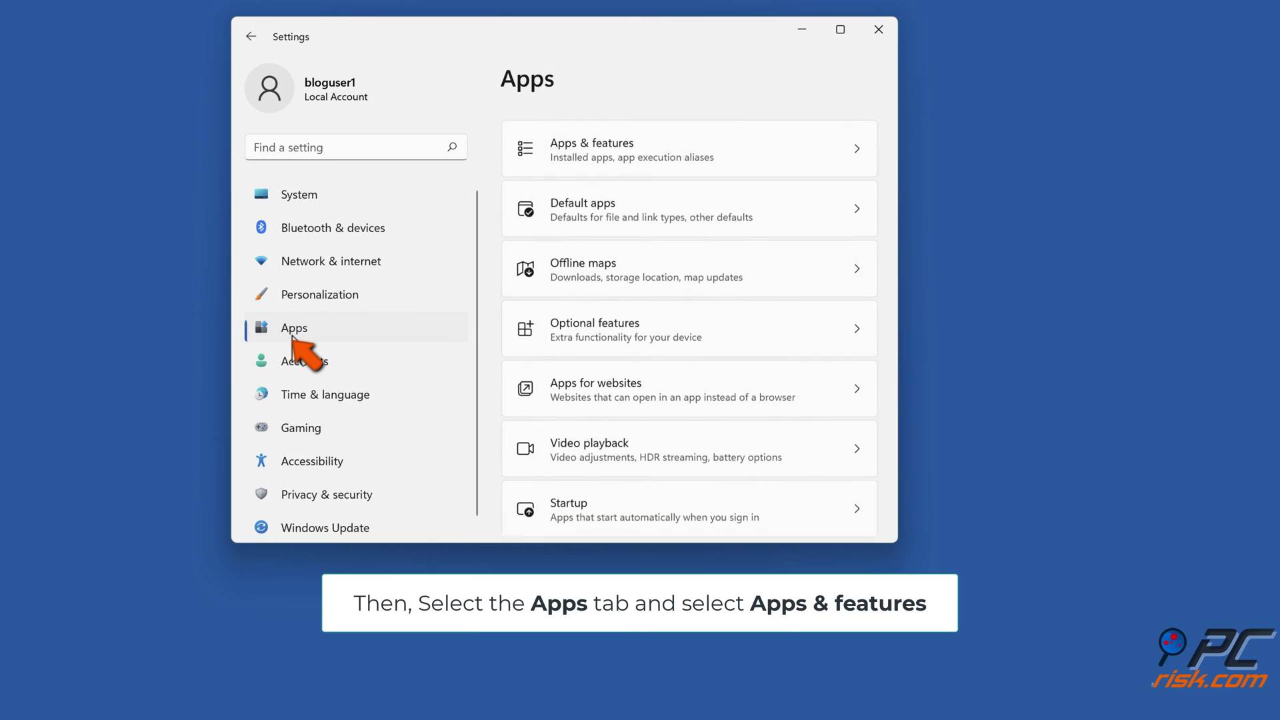
pyautogui.click(588, 162)
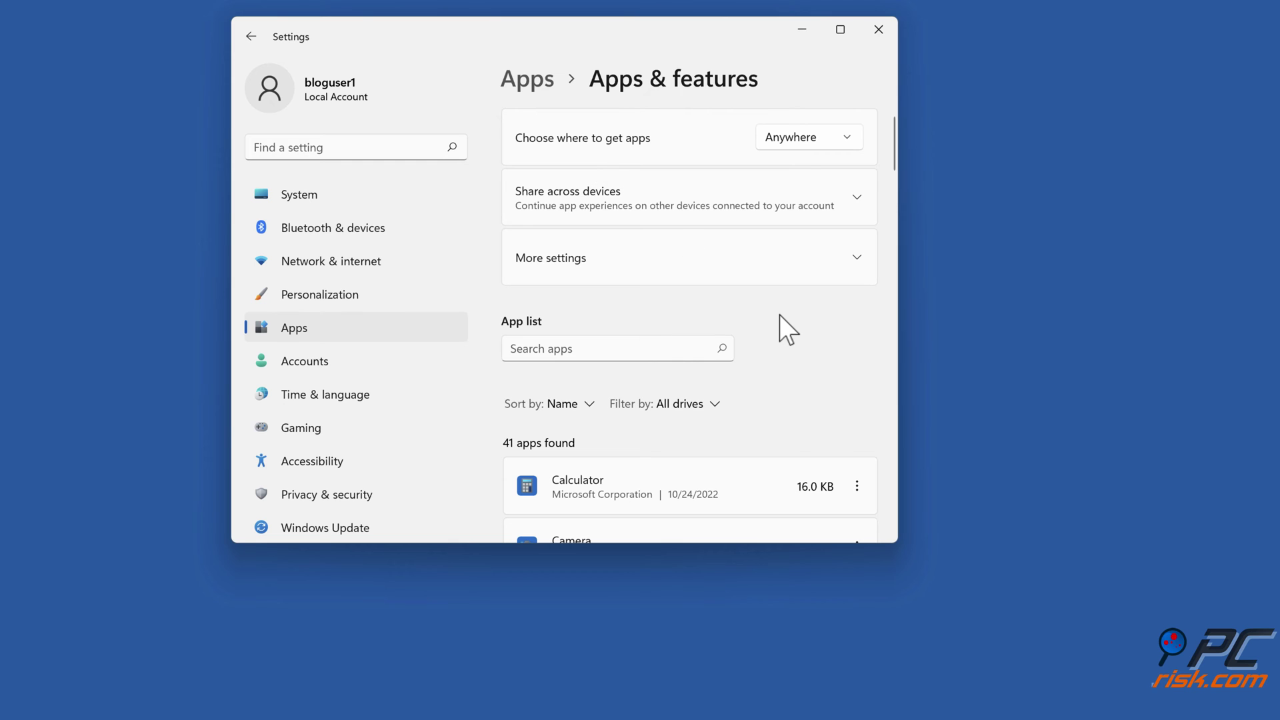
pyautogui.scroll(-20, 779, 315)
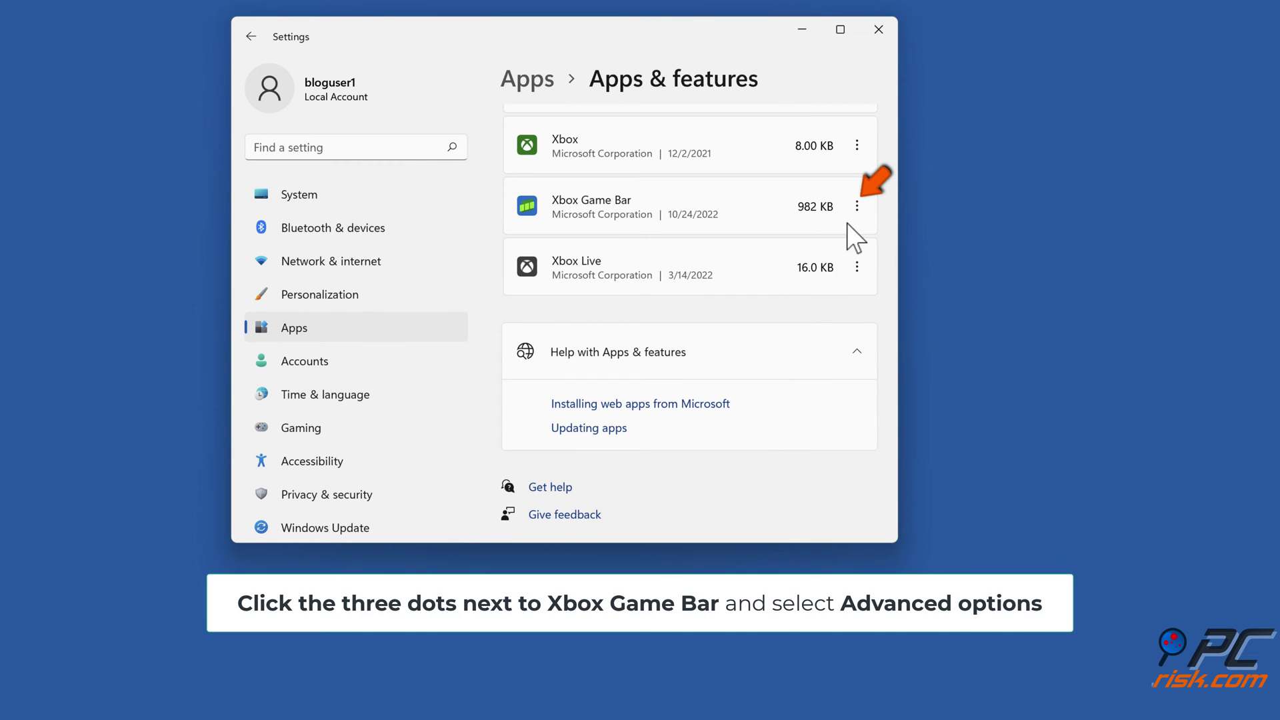
pyautogui.click(858, 207)
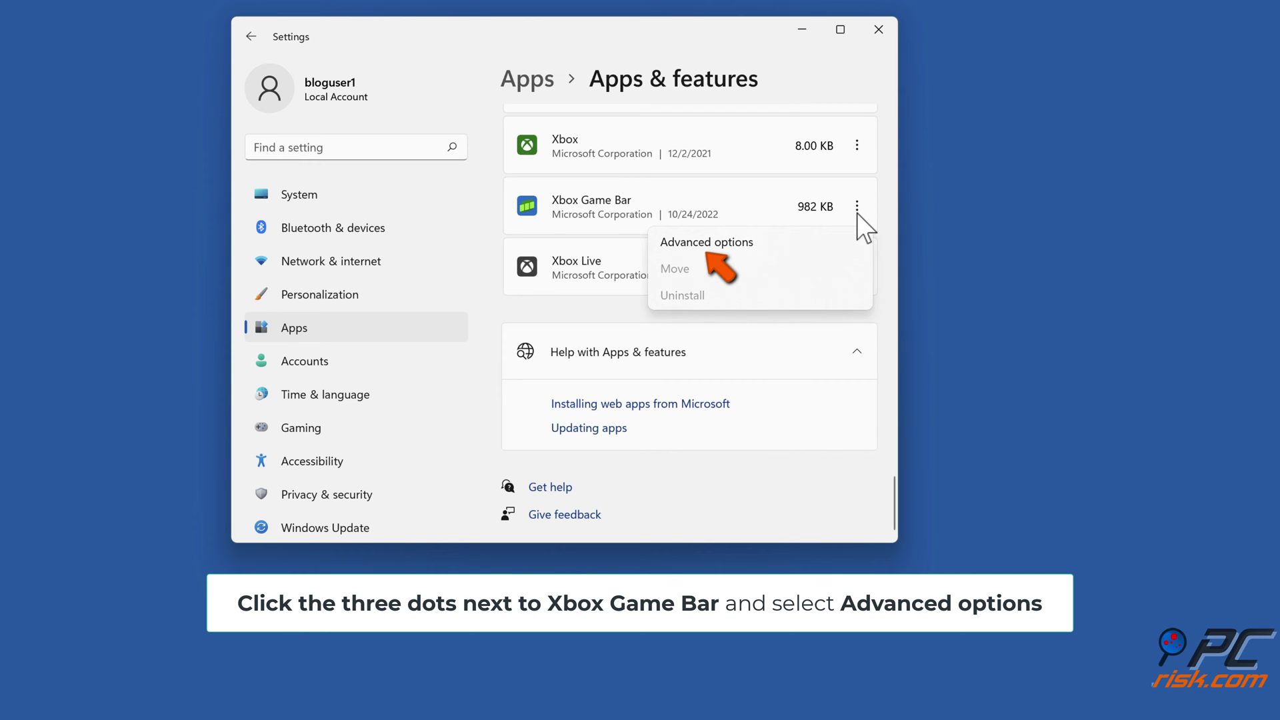
pyautogui.click(710, 250)
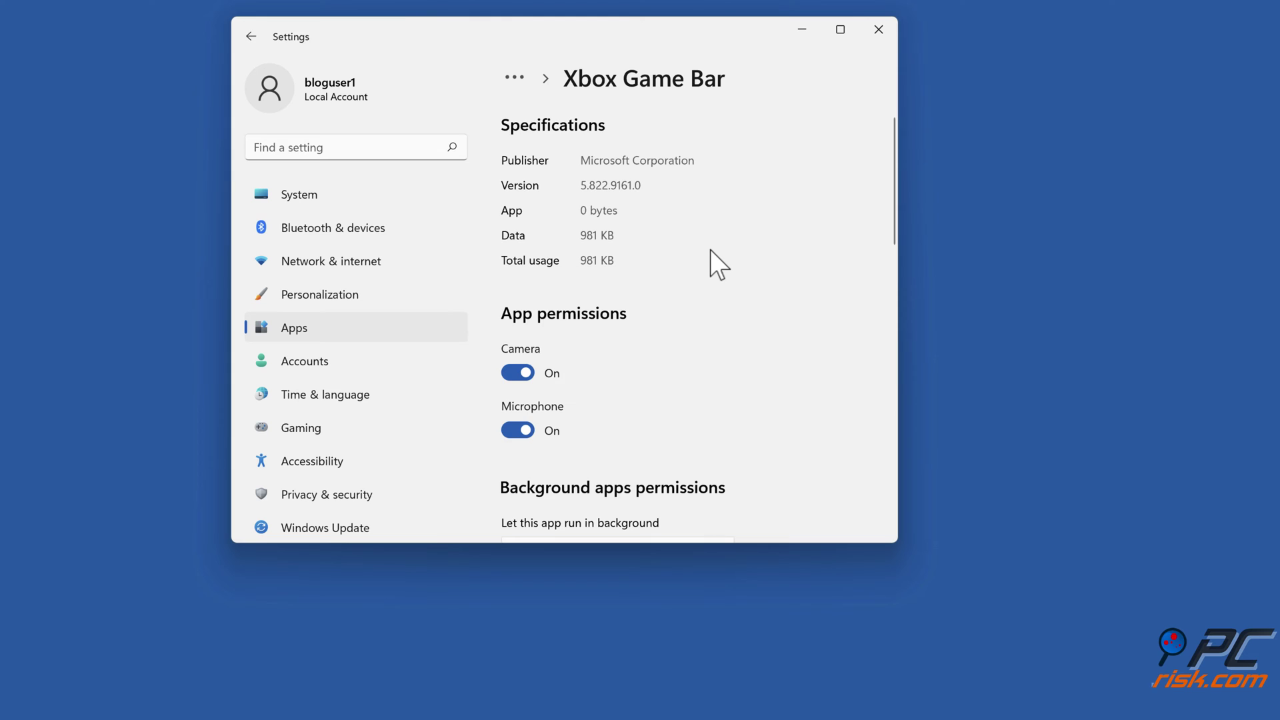
pyautogui.scroll(-5, 710, 250)
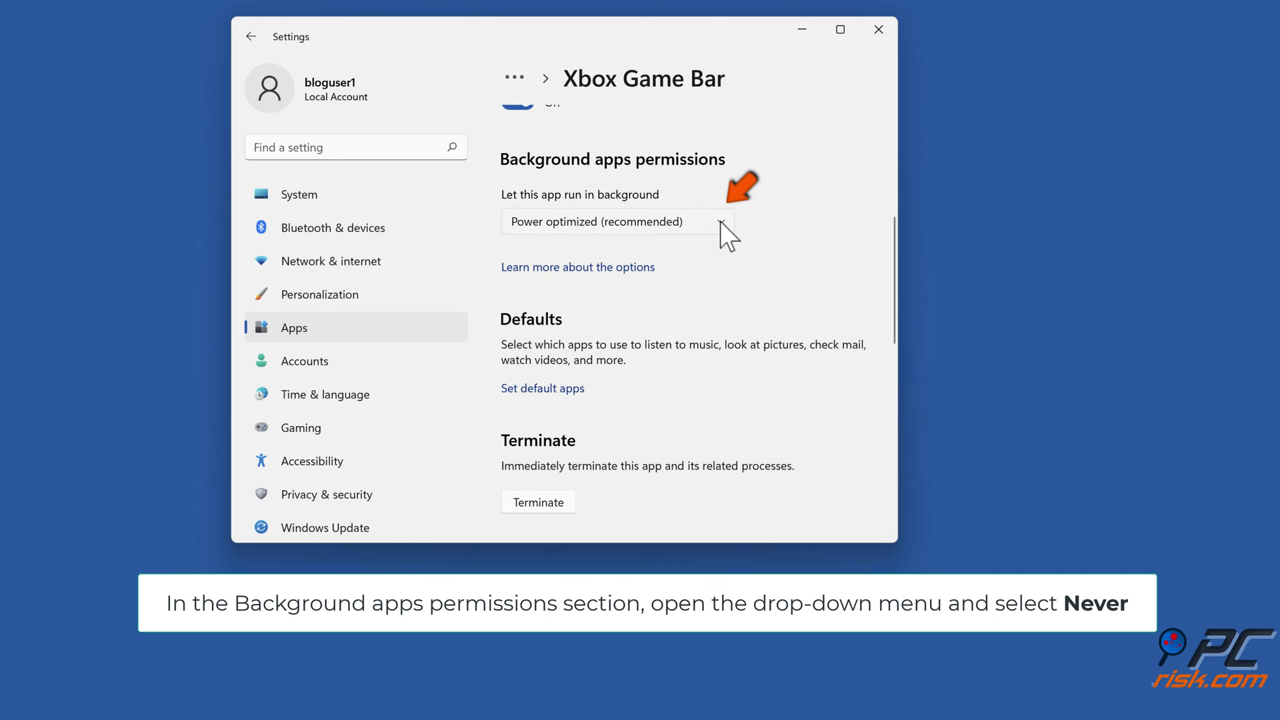
pyautogui.click(720, 222)
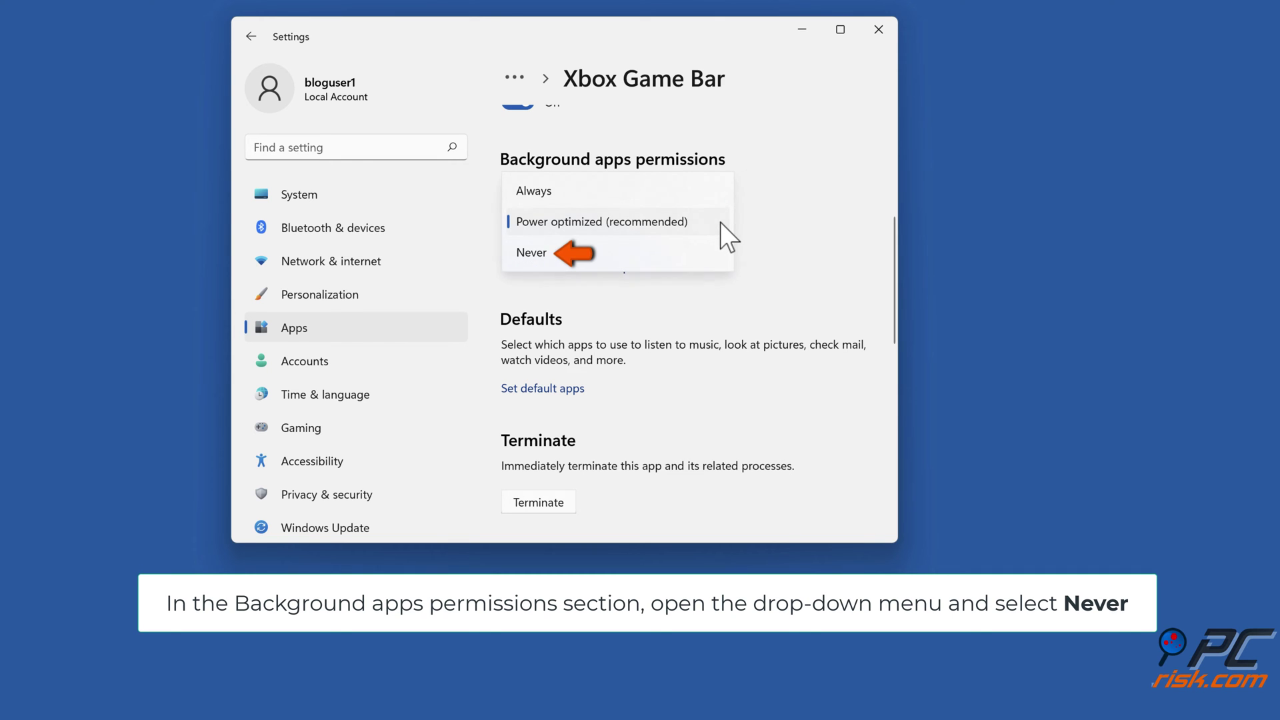
pyautogui.click(527, 254)
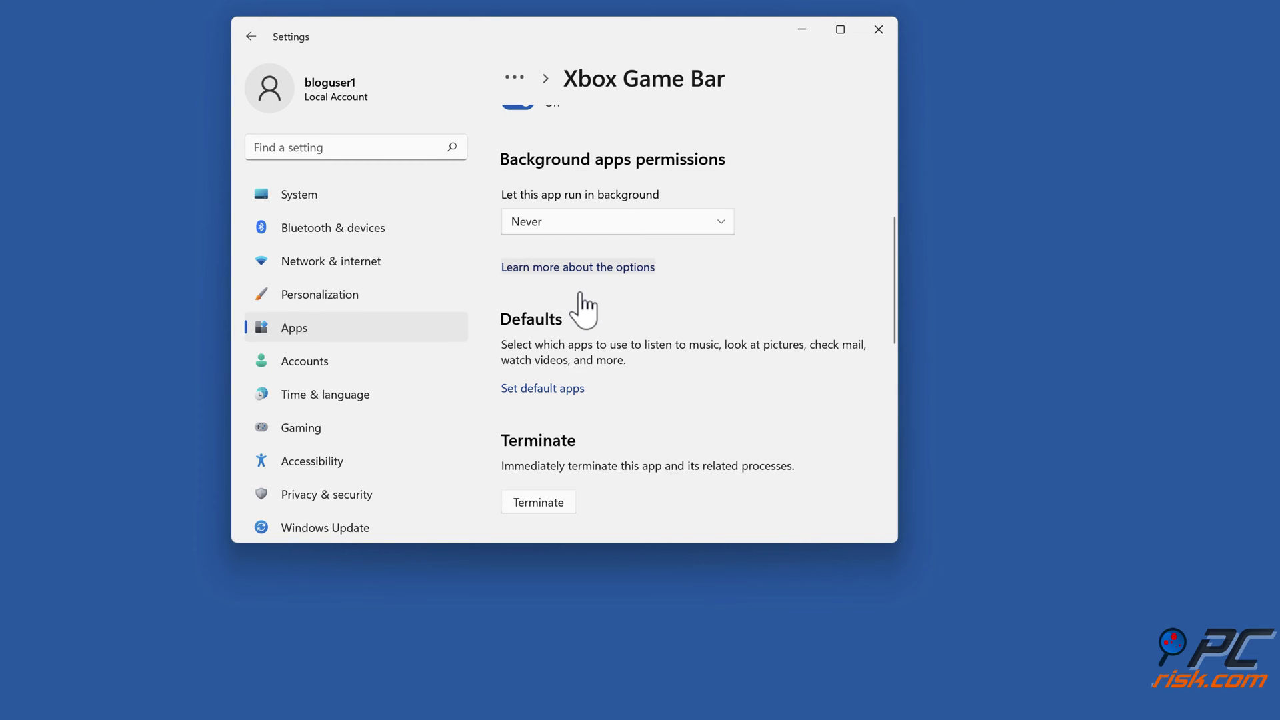
# Step: Terminate Xbox Game Bar and its related processes, and close Settings
pyautogui.scroll(-2, 584, 310)
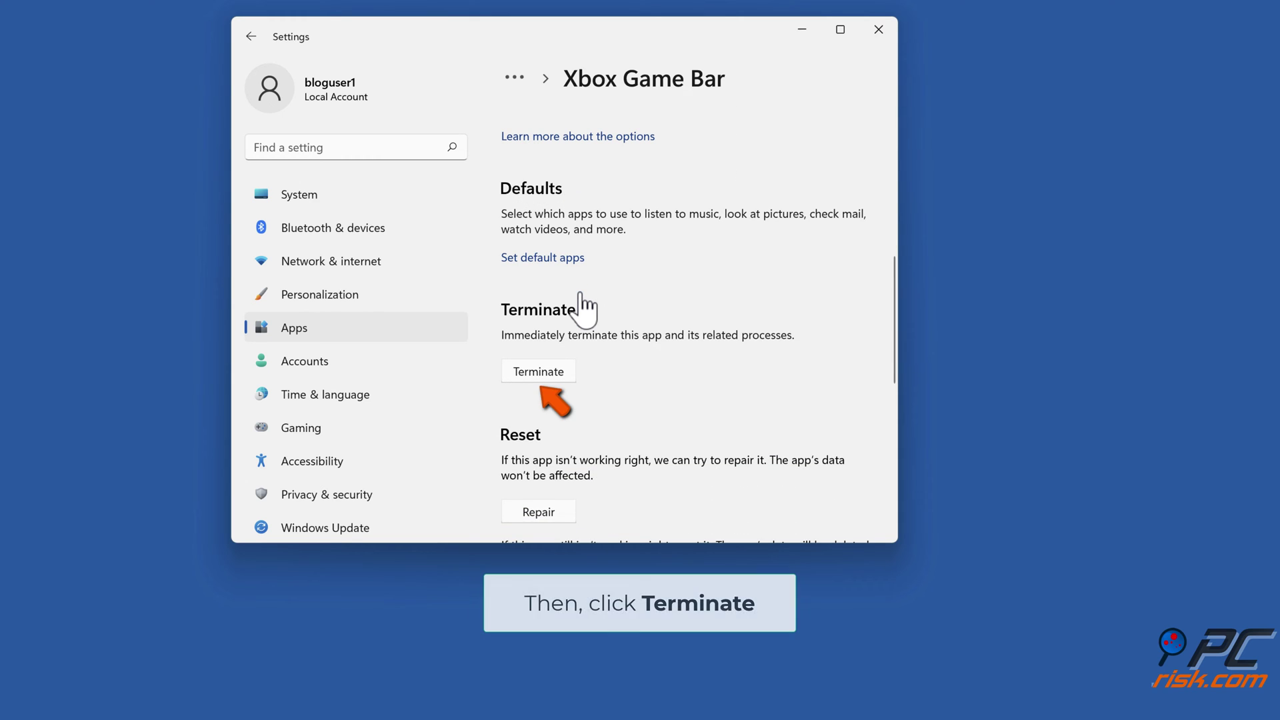
pyautogui.click(537, 373)
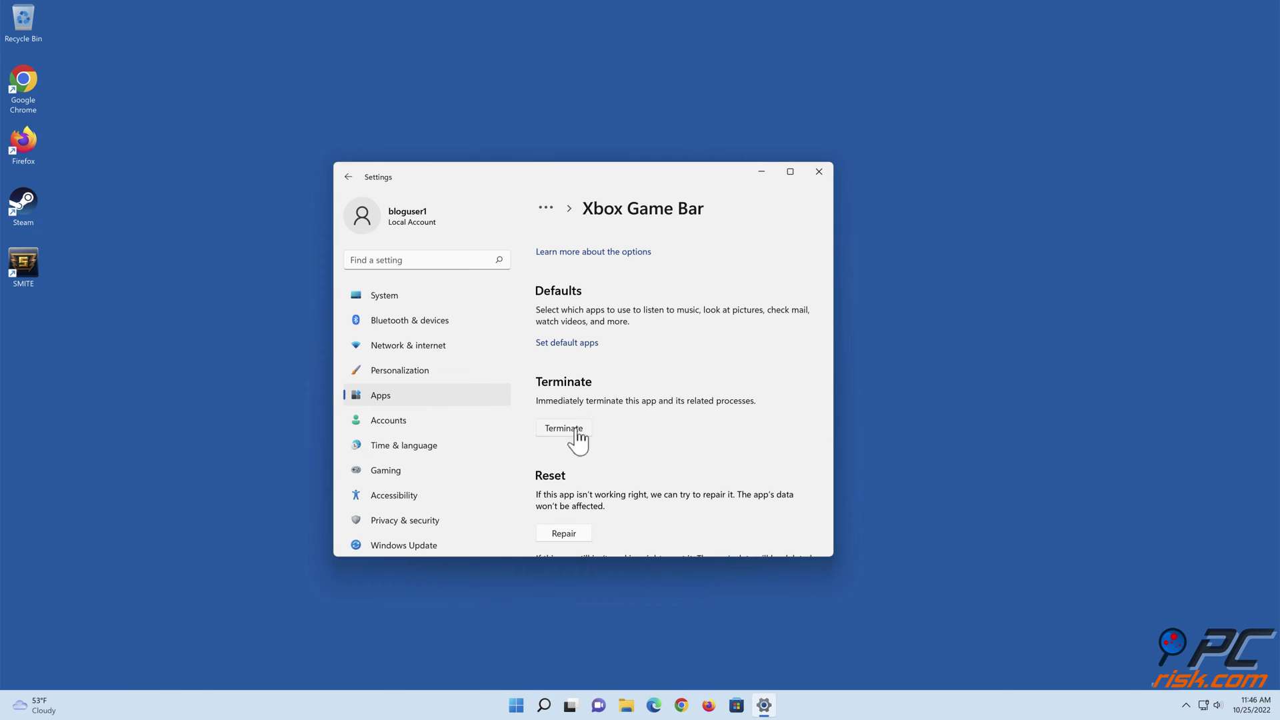
pyautogui.click(819, 172)
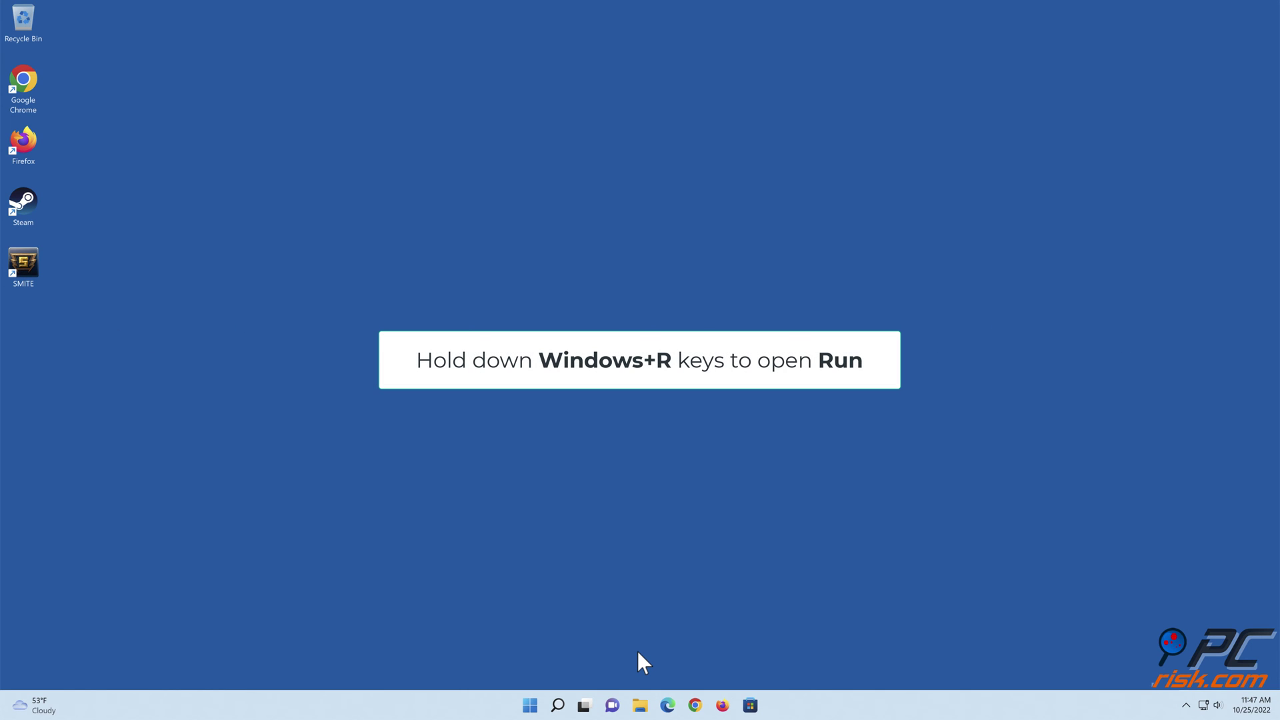
# Step: Open the Services console by running services.msc from the Run dialog
pyautogui.press('super+r')
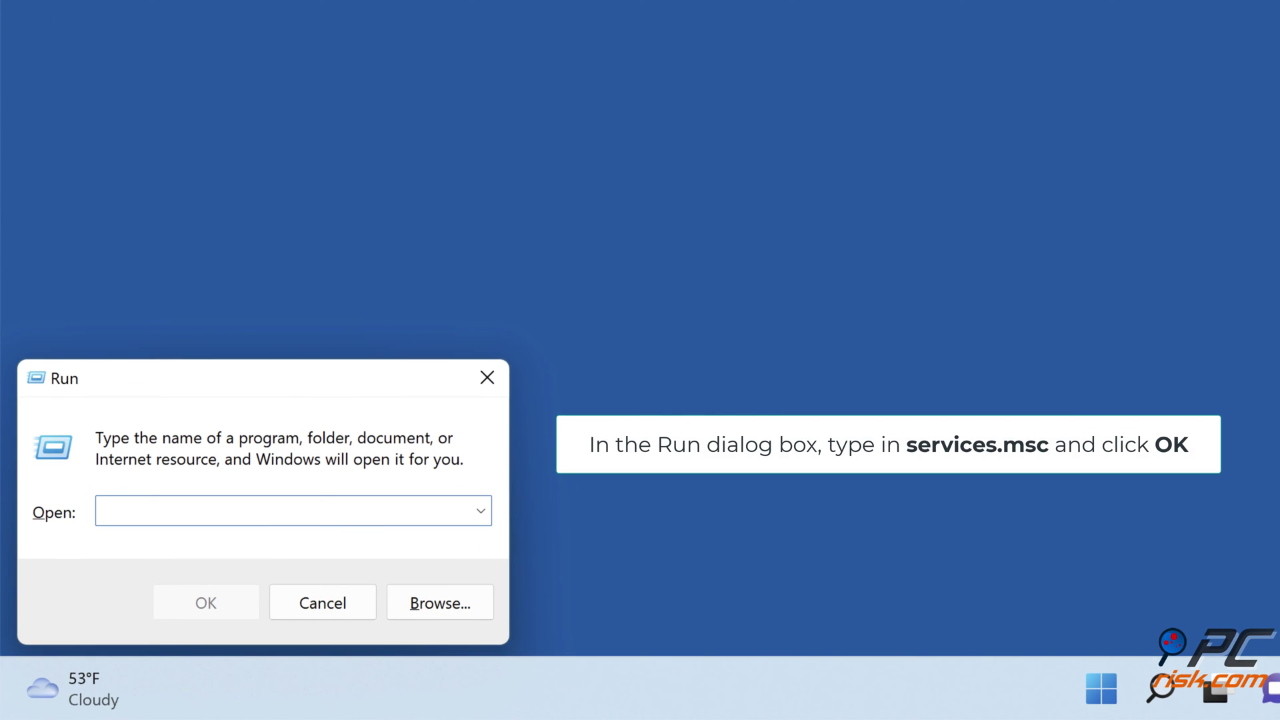
pyautogui.write('services.msc')
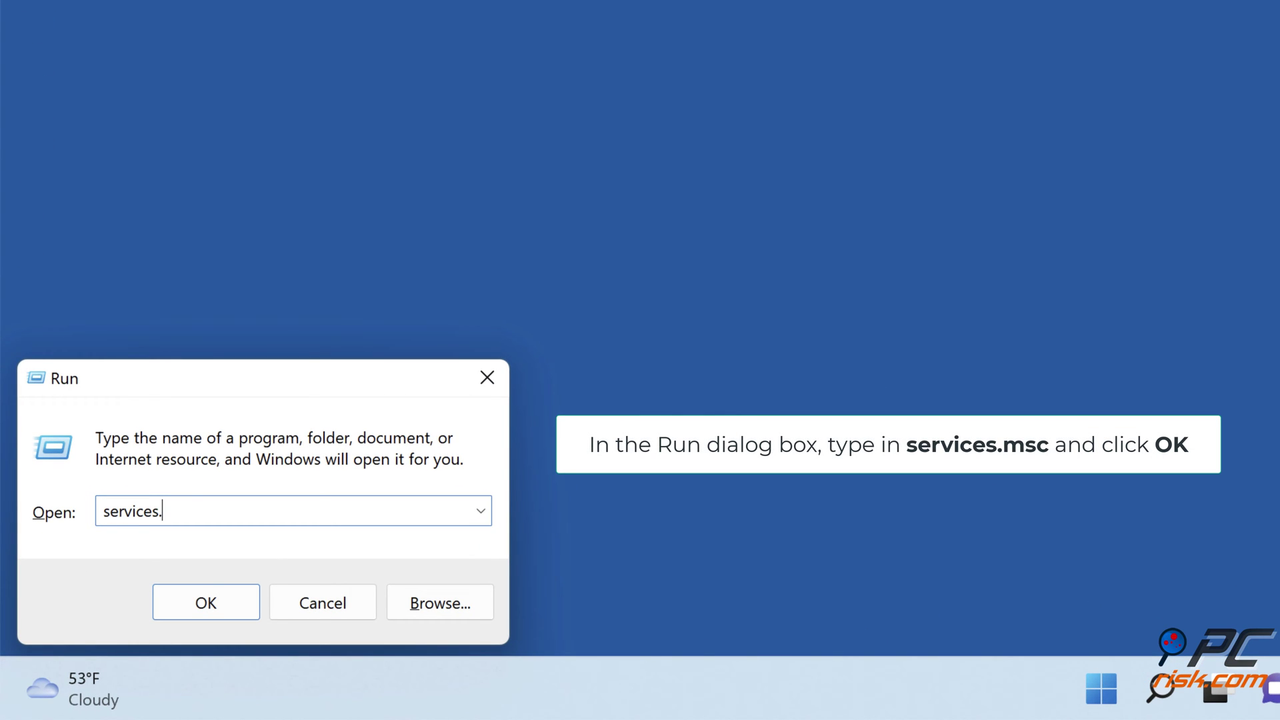
pyautogui.click(209, 614)
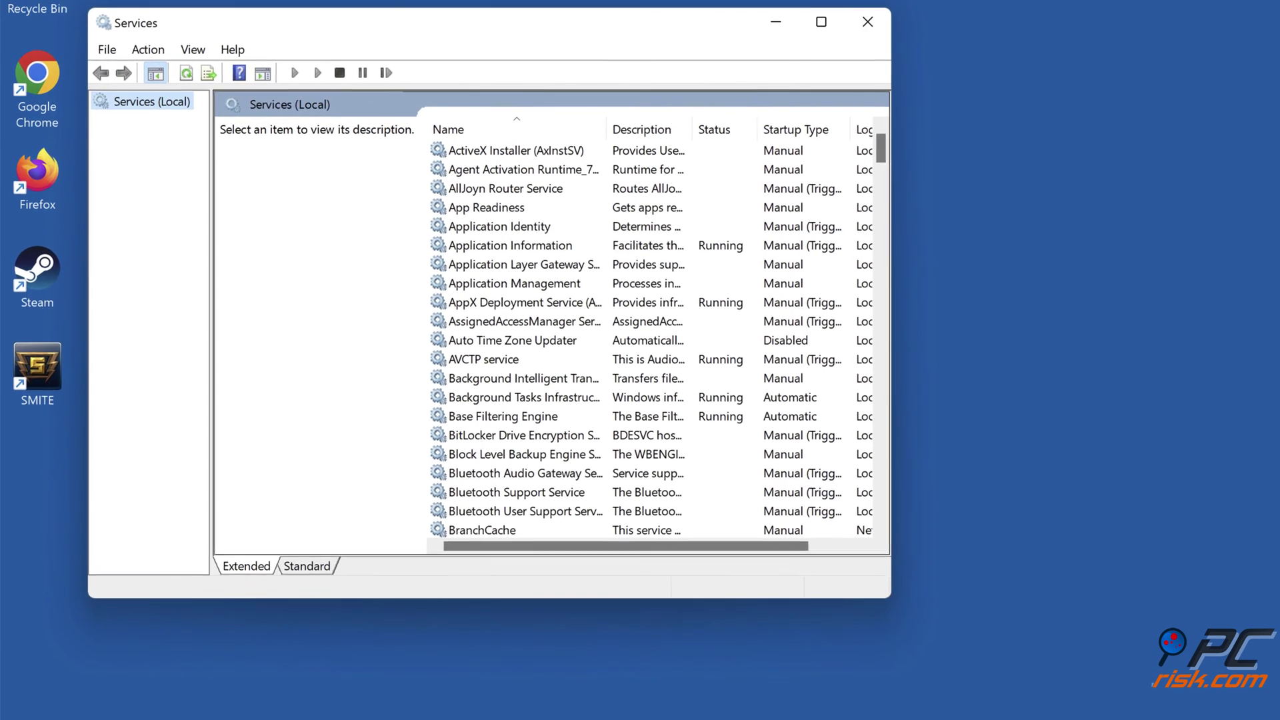
# Step: Open the properties of the Connected User Experiences and Telemetry service
pyautogui.scroll(-4, 630, 400)
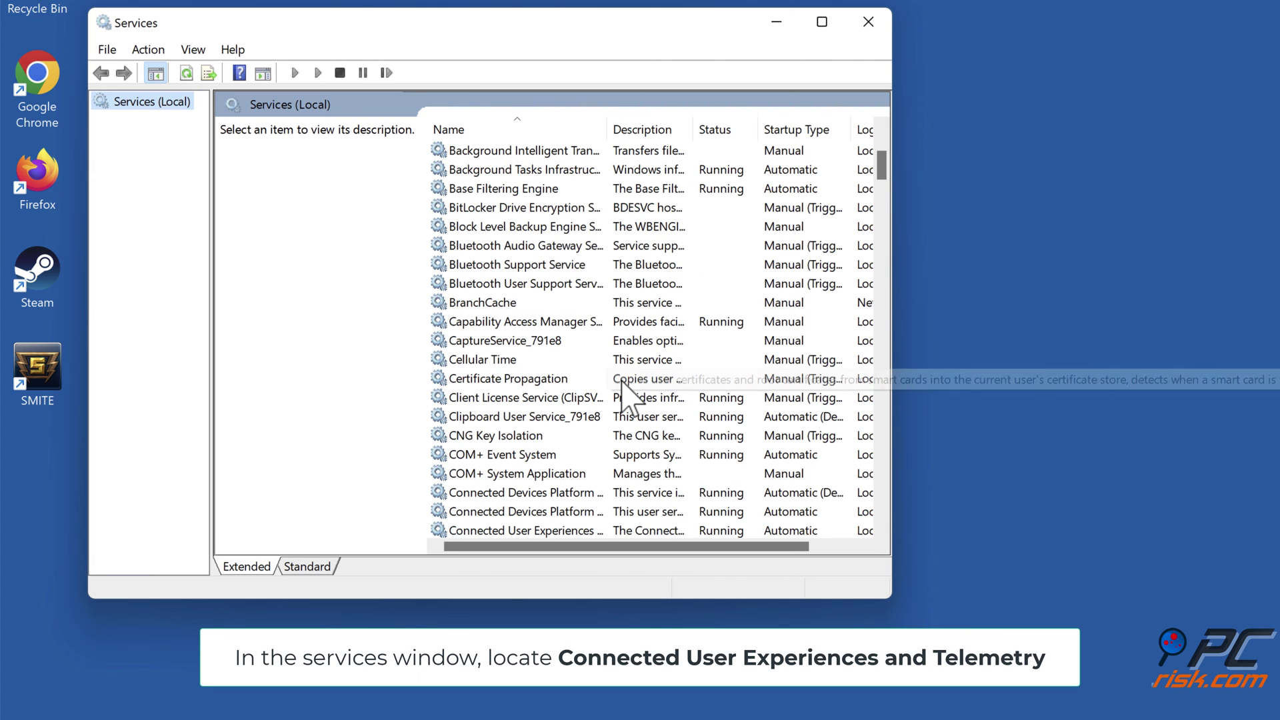
pyautogui.scroll(-3, 622, 382)
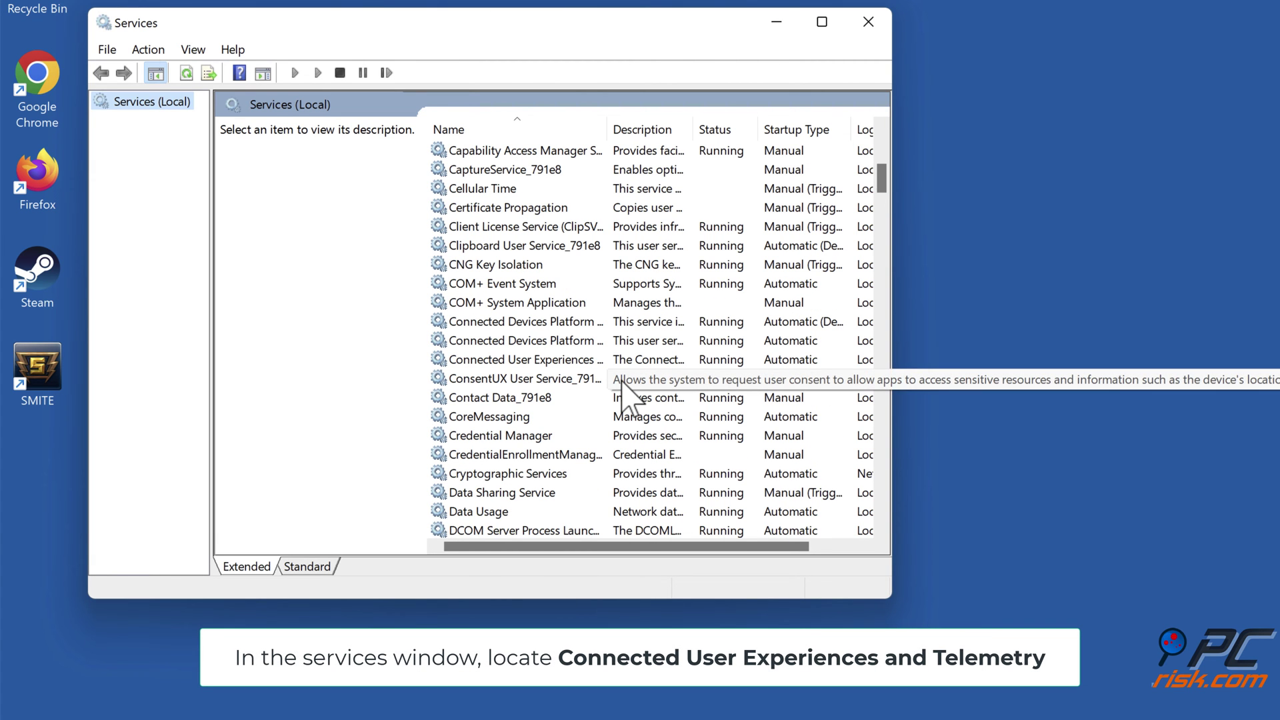
pyautogui.click(576, 363)
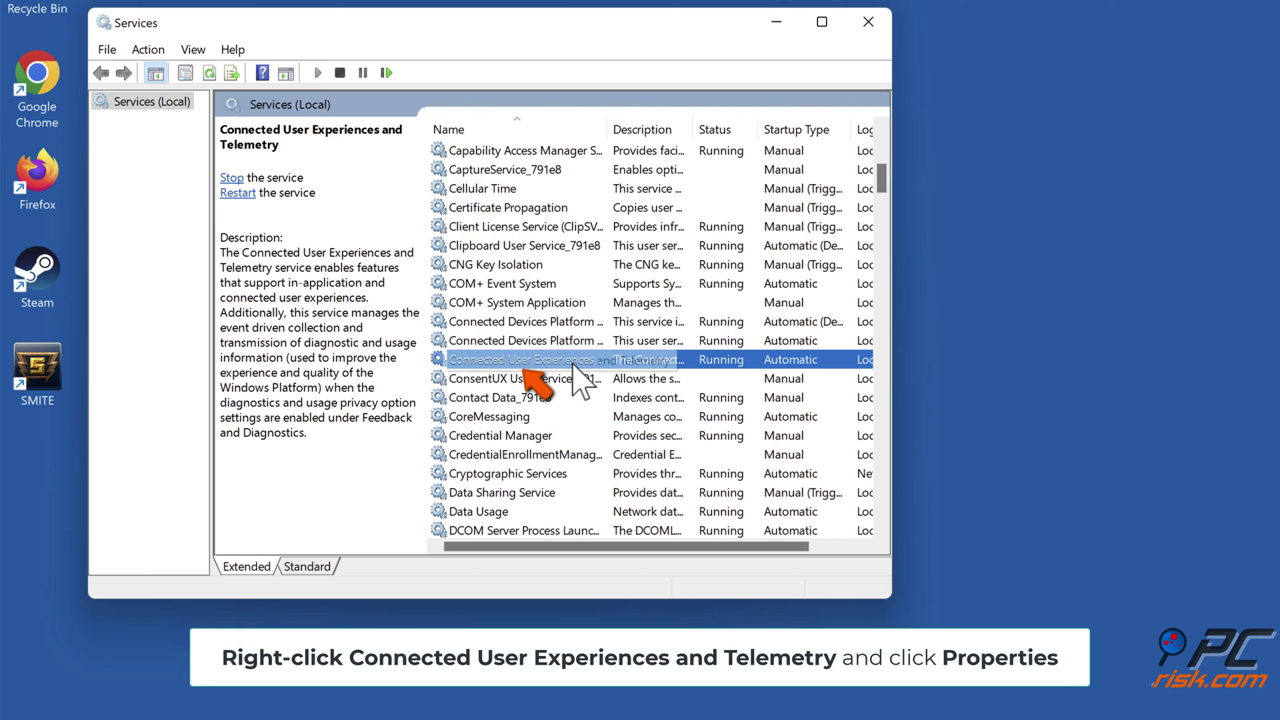
pyautogui.rightClick(574, 364)
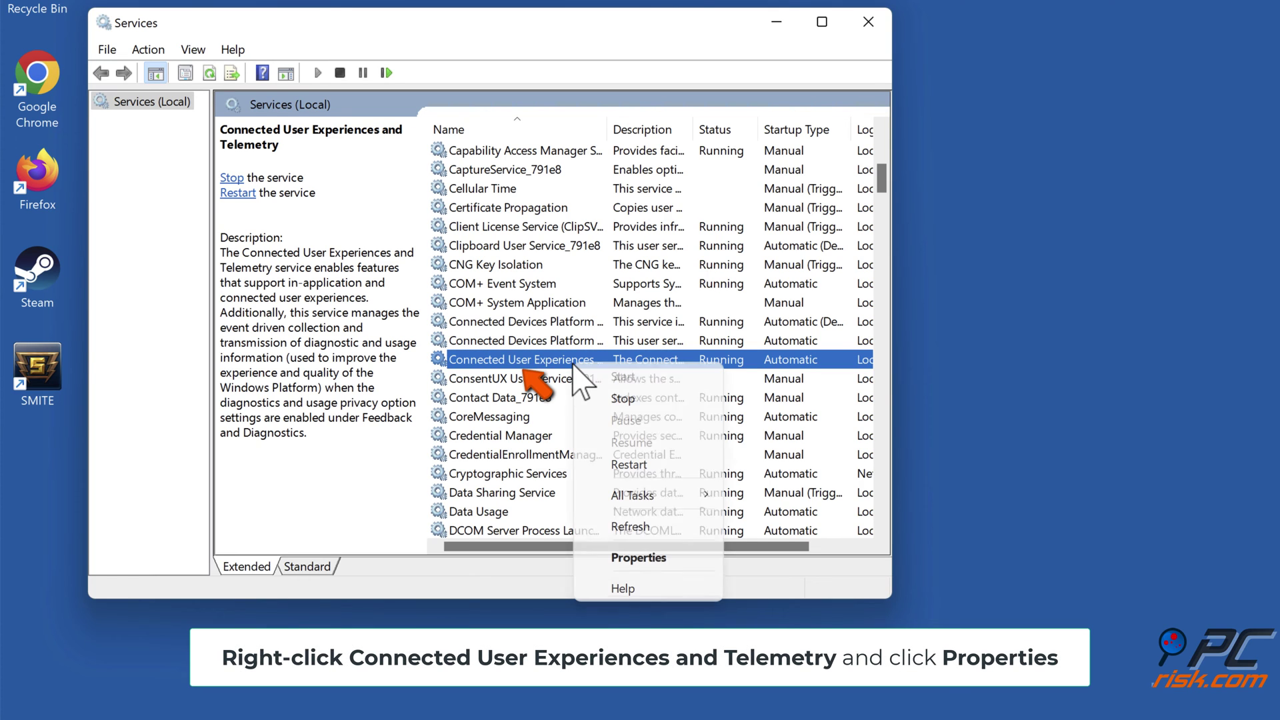
pyautogui.click(643, 560)
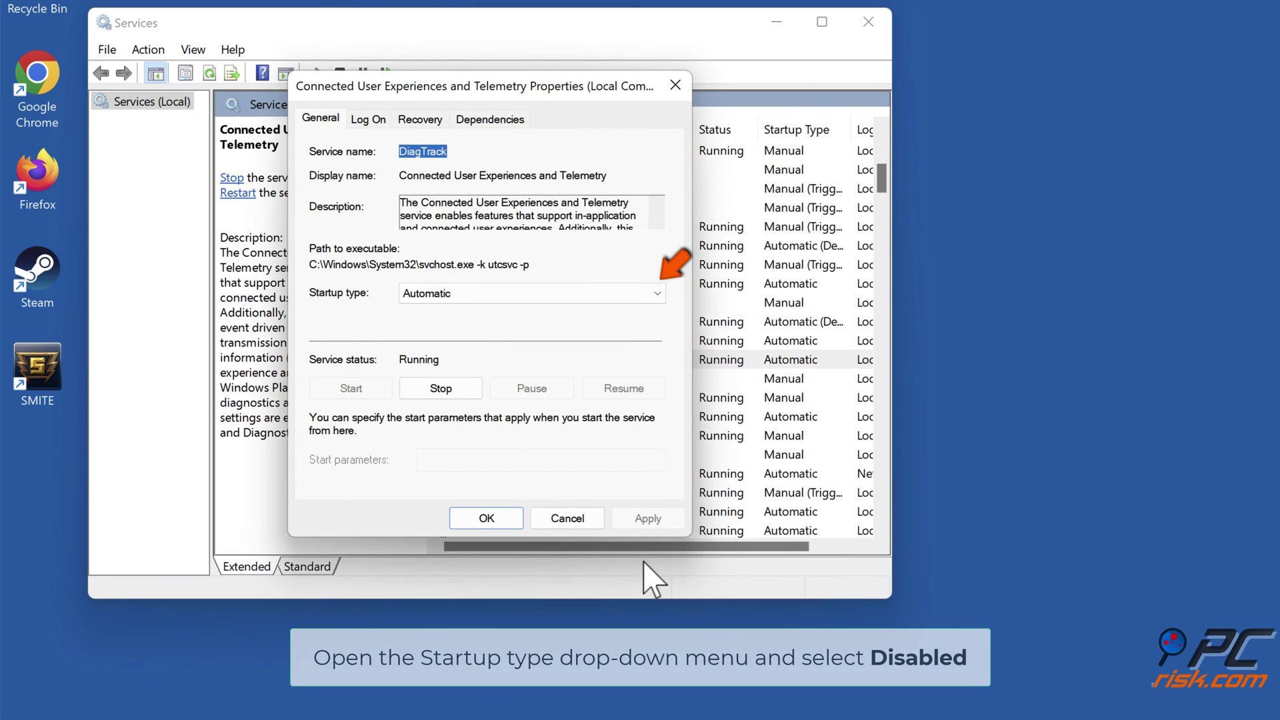
# Step: Set the telemetry service's startup type to Disabled and stop the service, applying the changes and closing Services
pyautogui.click(658, 298)
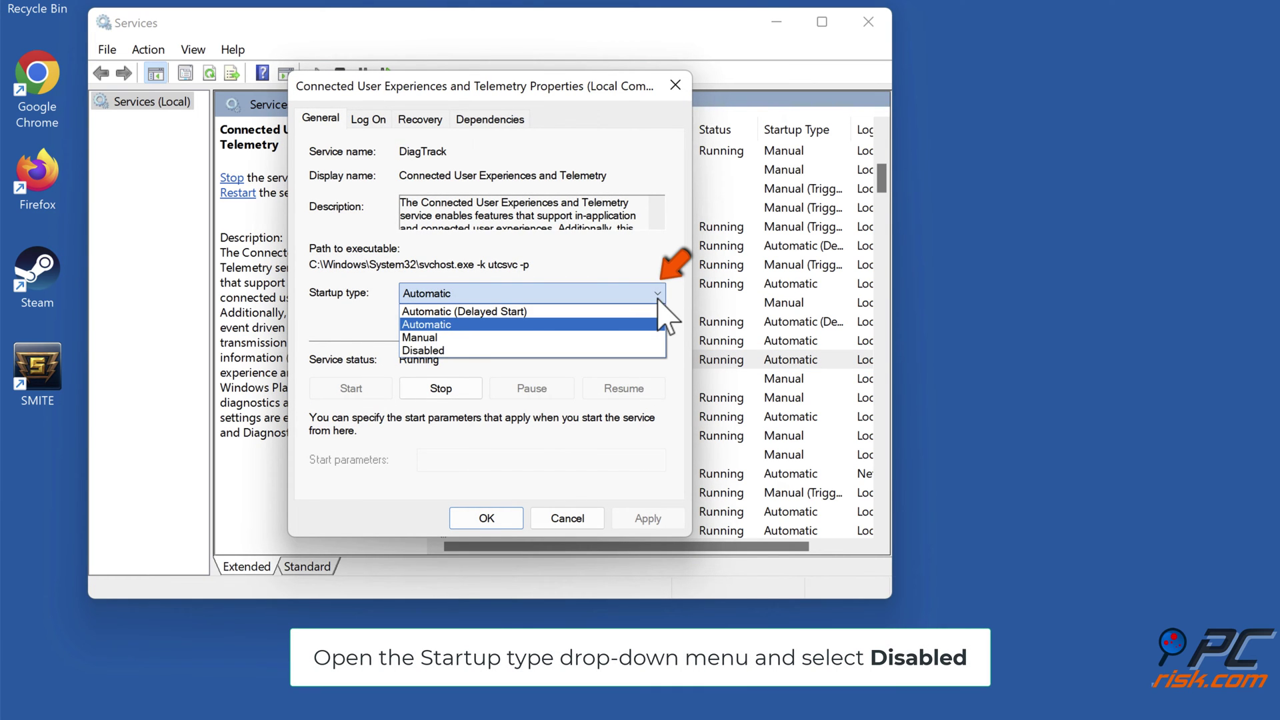
pyautogui.click(462, 352)
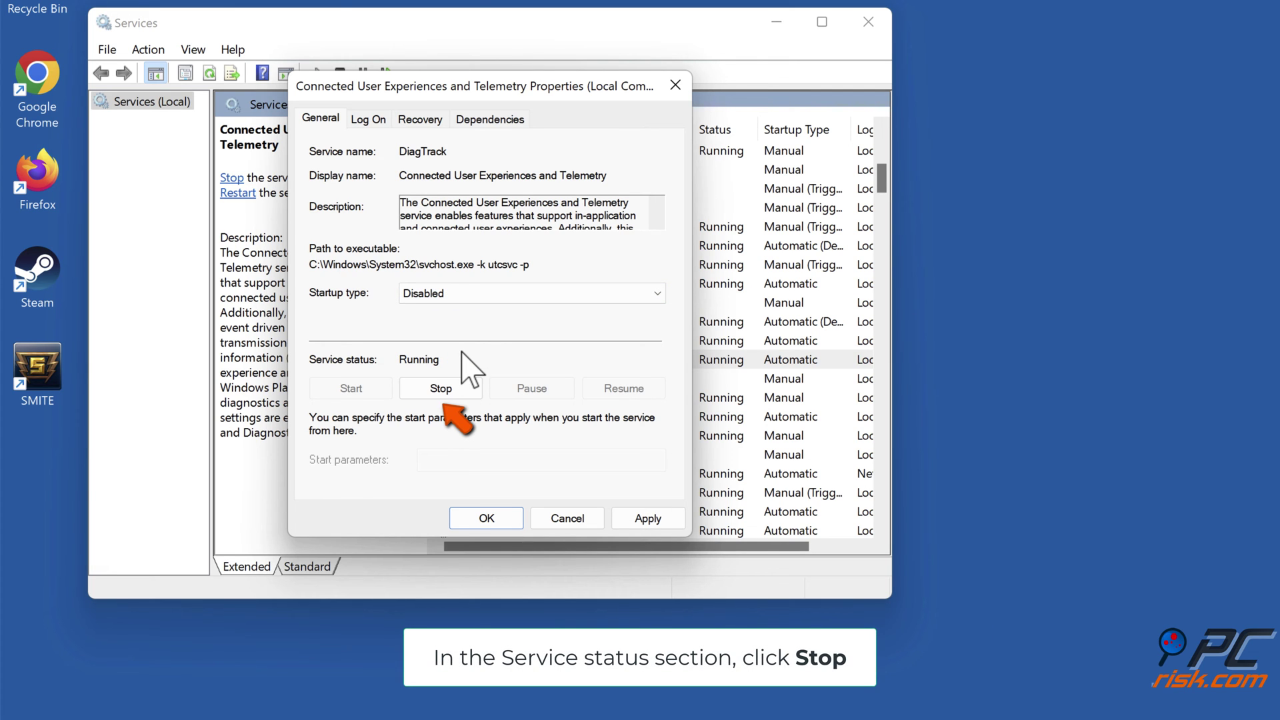
pyautogui.click(440, 388)
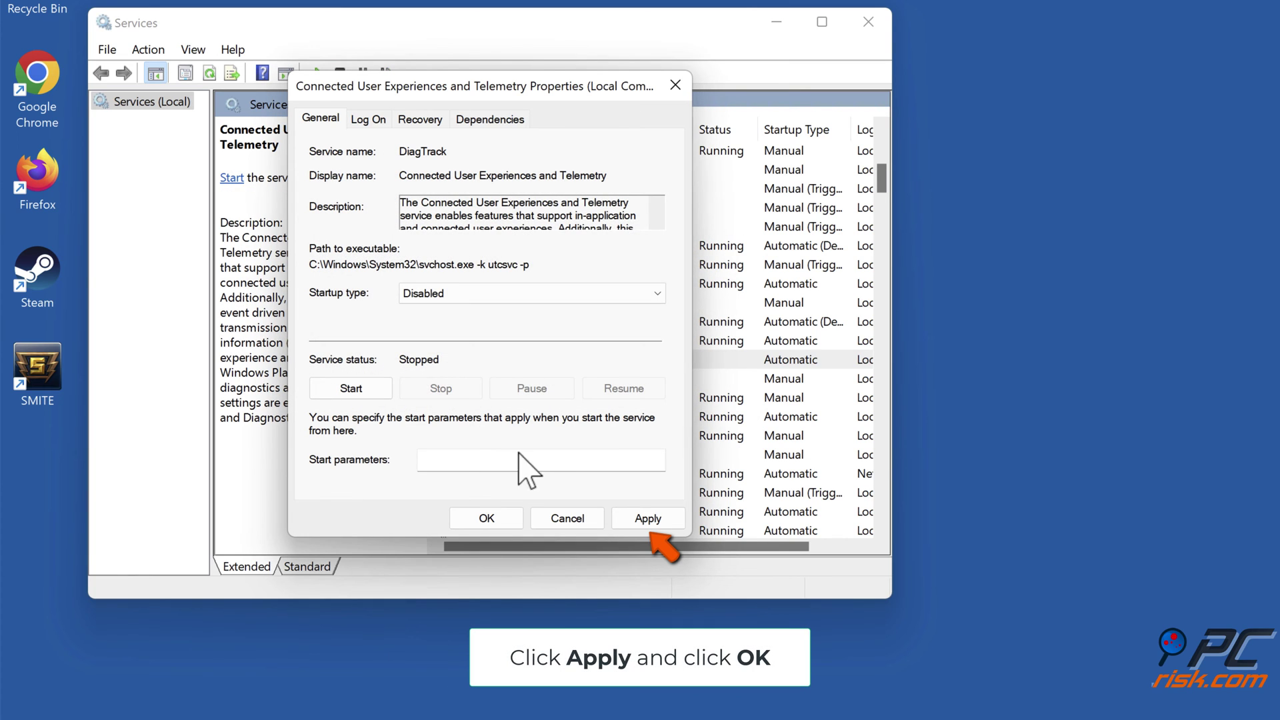
pyautogui.click(645, 522)
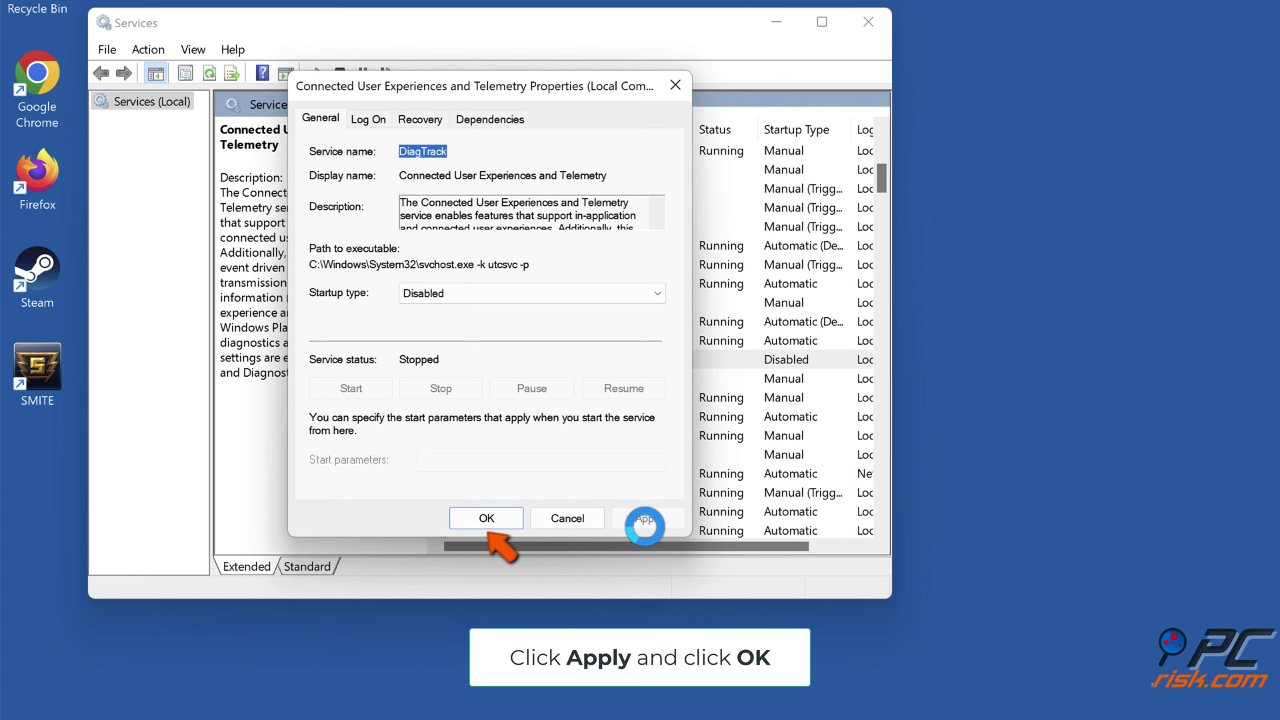
pyautogui.click(488, 522)
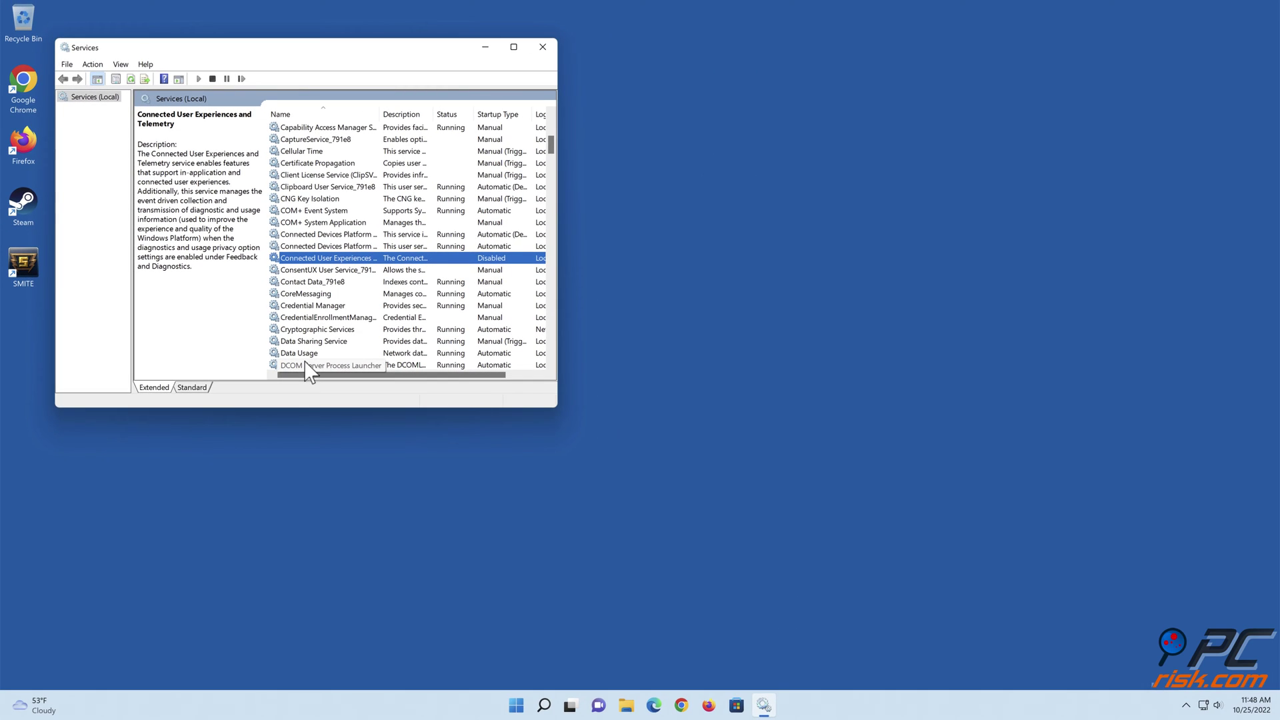
pyautogui.click(541, 54)
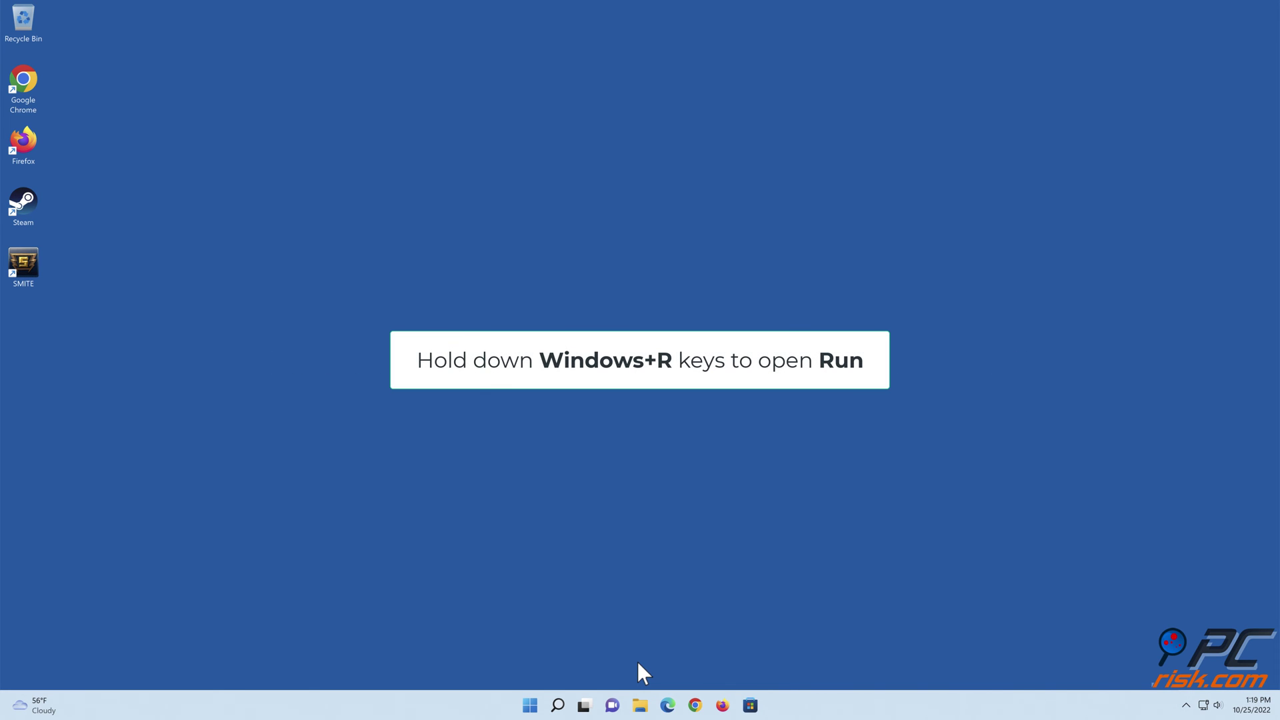
# Step: Open Registry Editor by running regedit from the Run dialog
pyautogui.press('super+r')
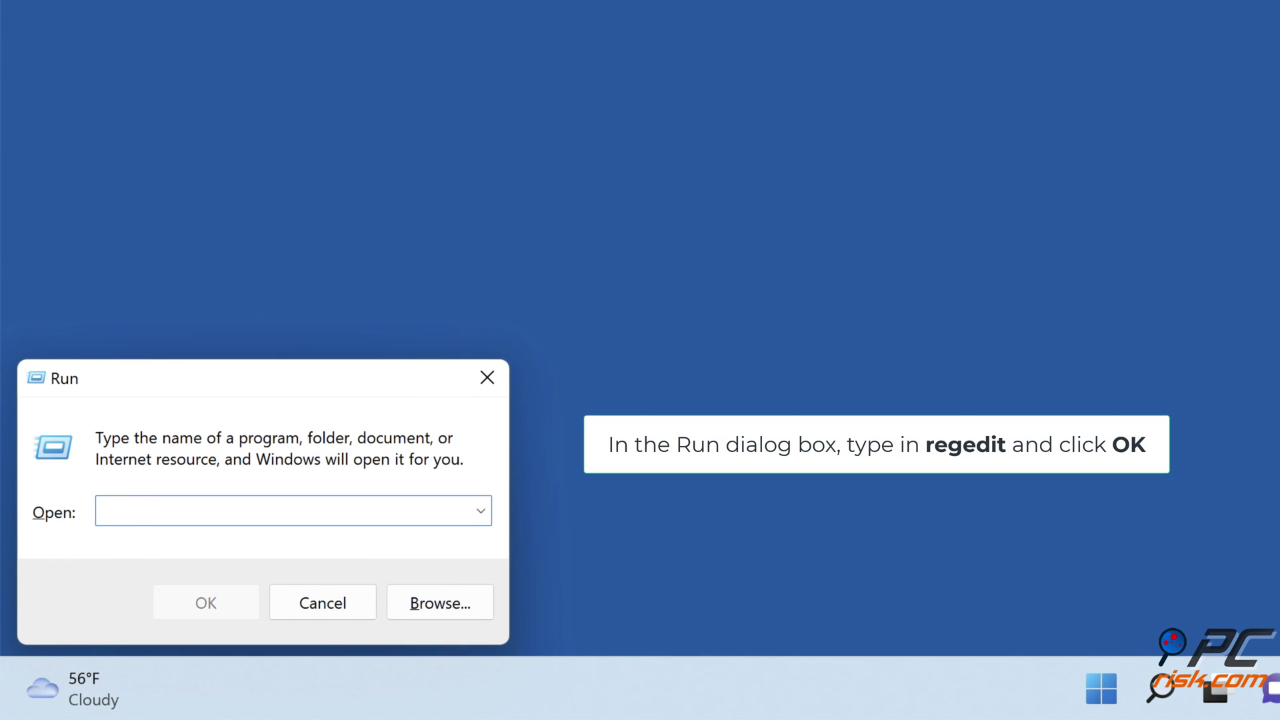
pyautogui.write('regedit')
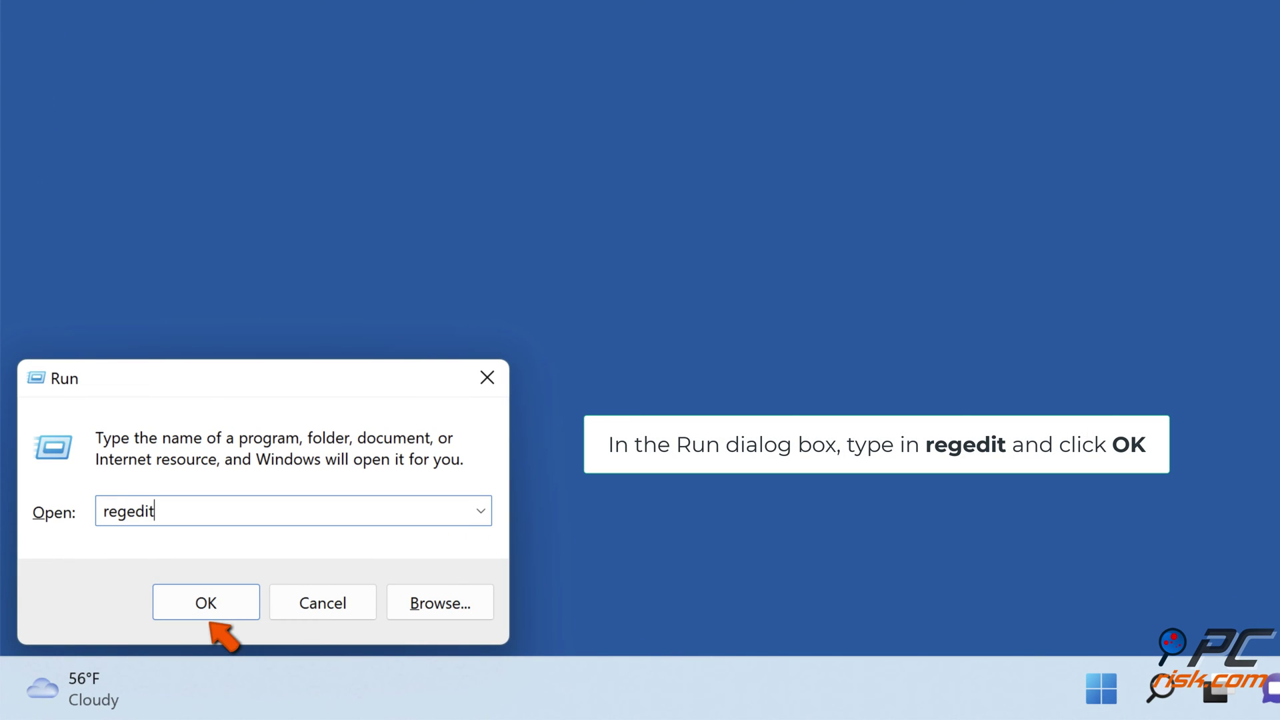
pyautogui.click(206, 604)
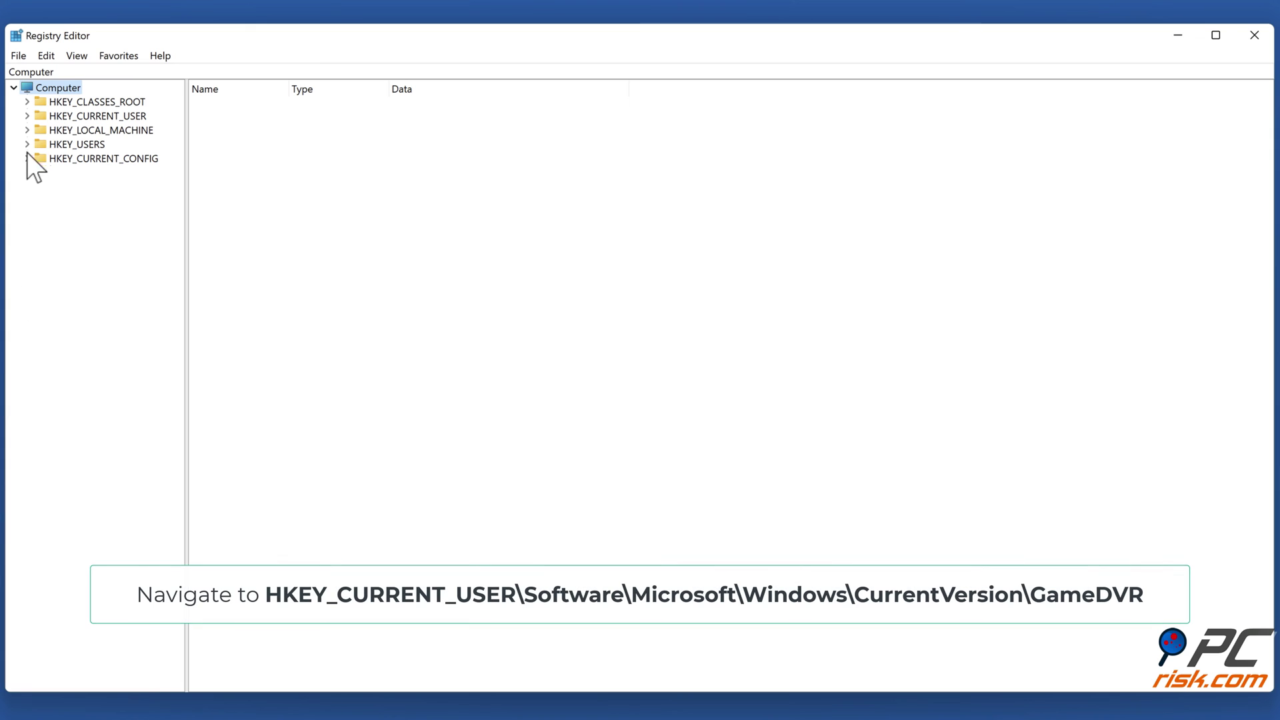
# Step: Navigate to the registry key HKEY_CURRENT_USER\Software\Microsoft\Windows\CurrentVersion\GameDVR
pyautogui.click(29, 117)
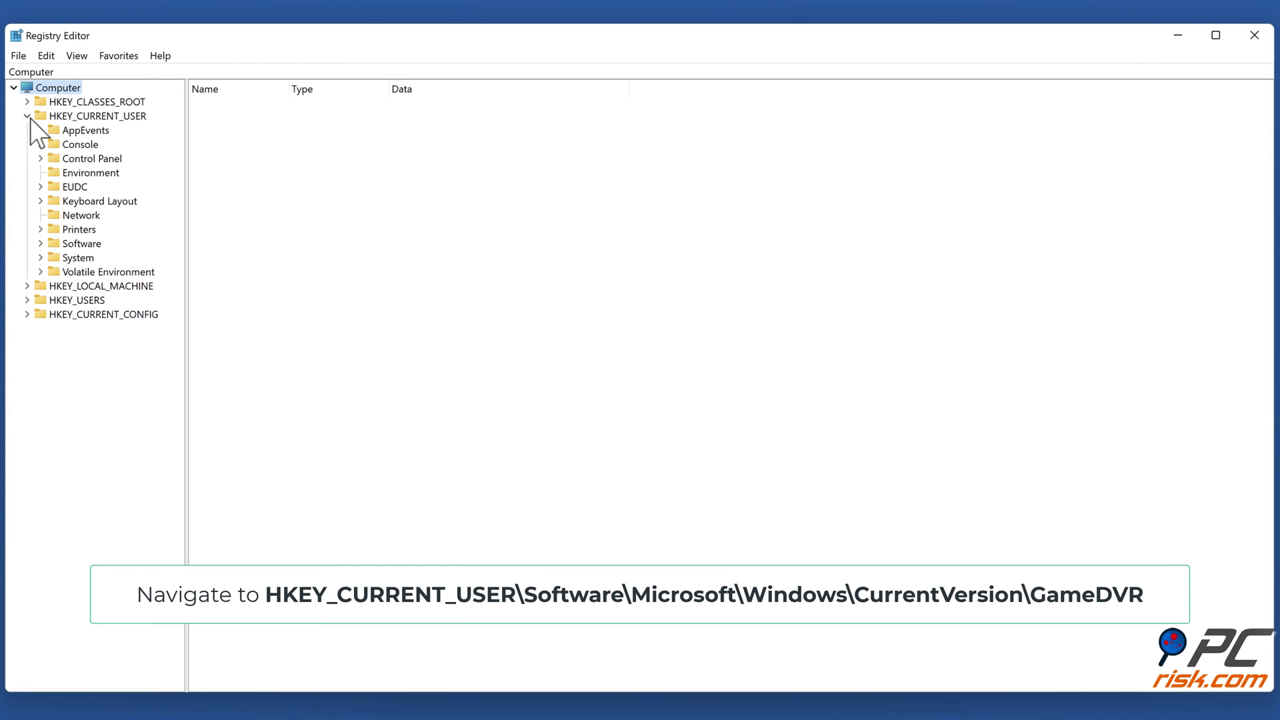
pyautogui.click(41, 243)
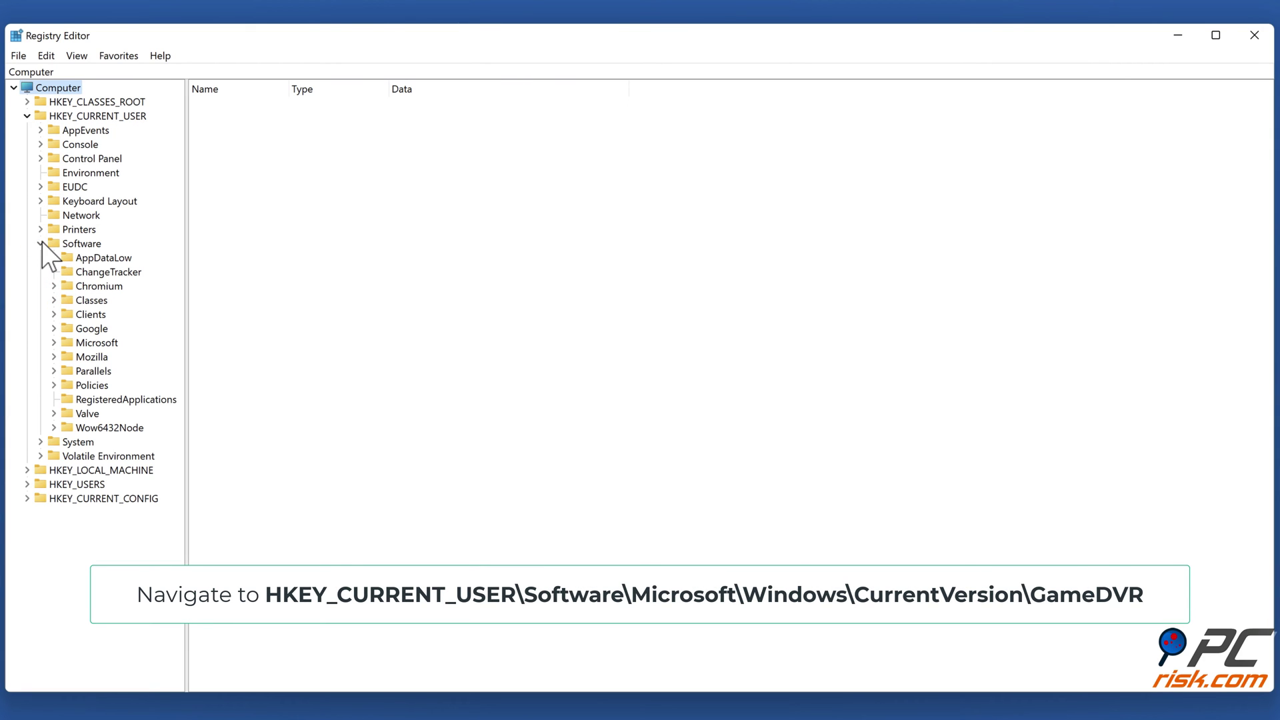
pyautogui.click(54, 342)
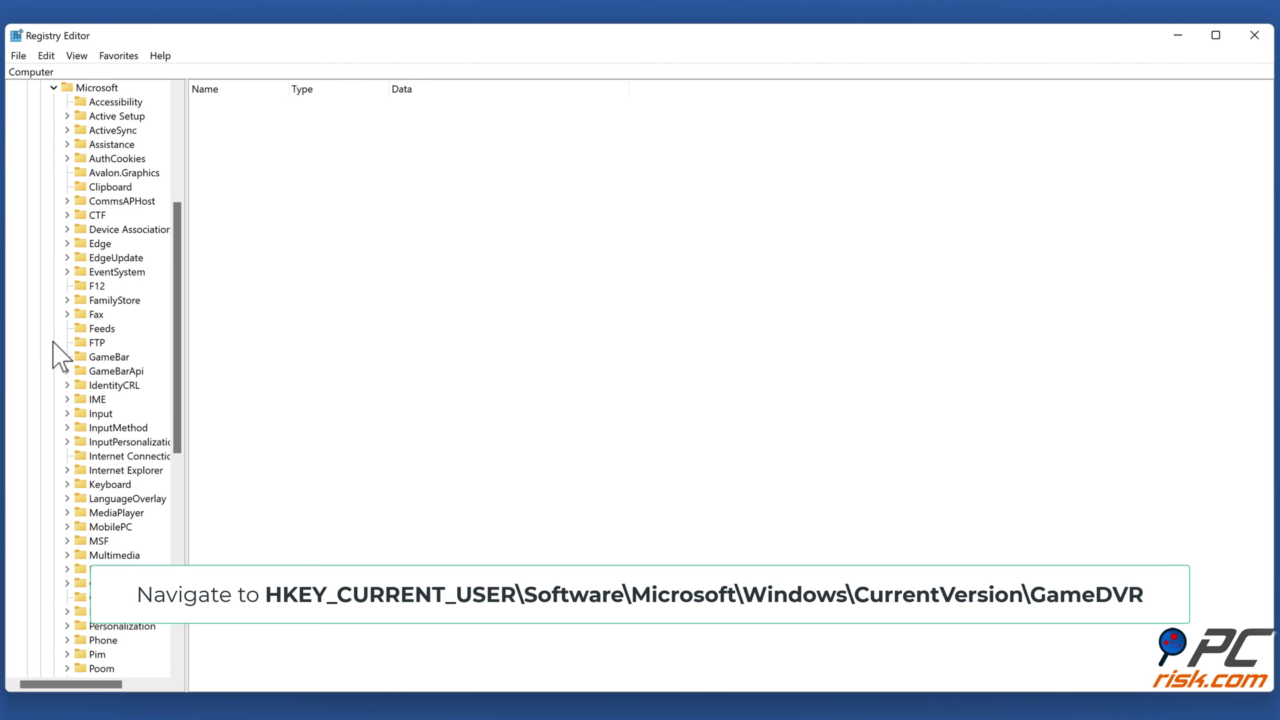
pyautogui.scroll(-12, 54, 343)
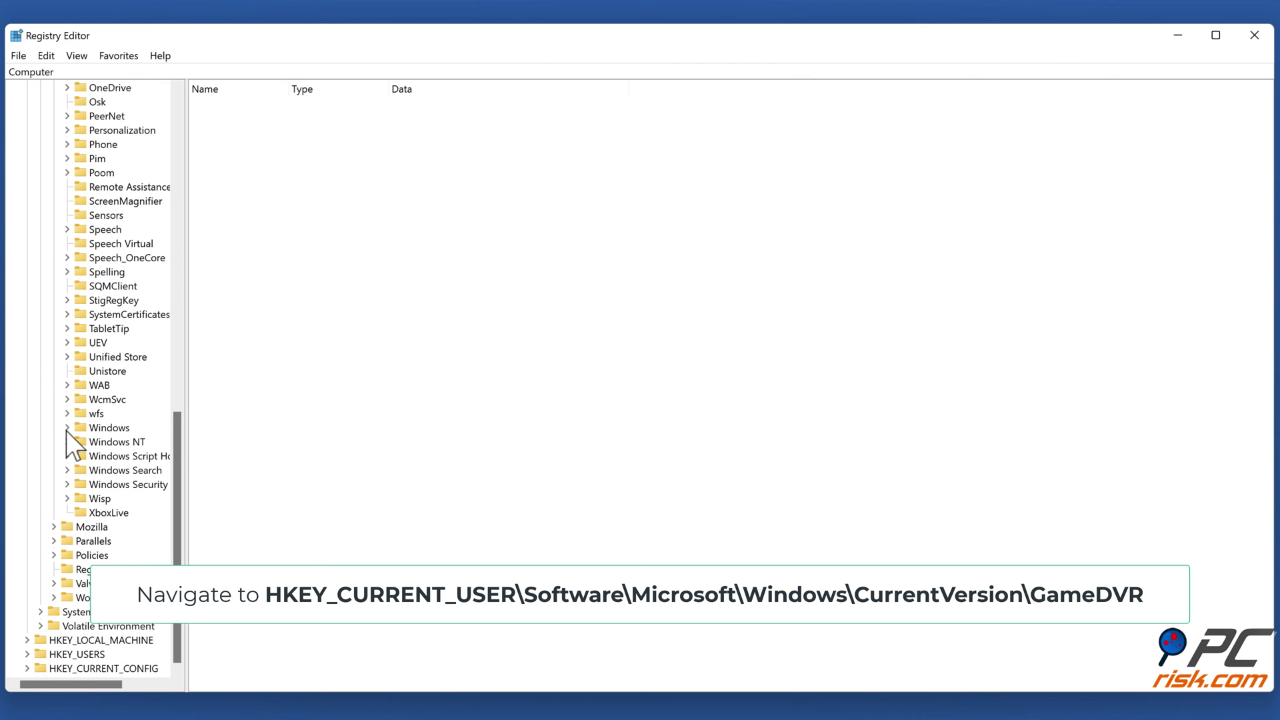
pyautogui.click(66, 429)
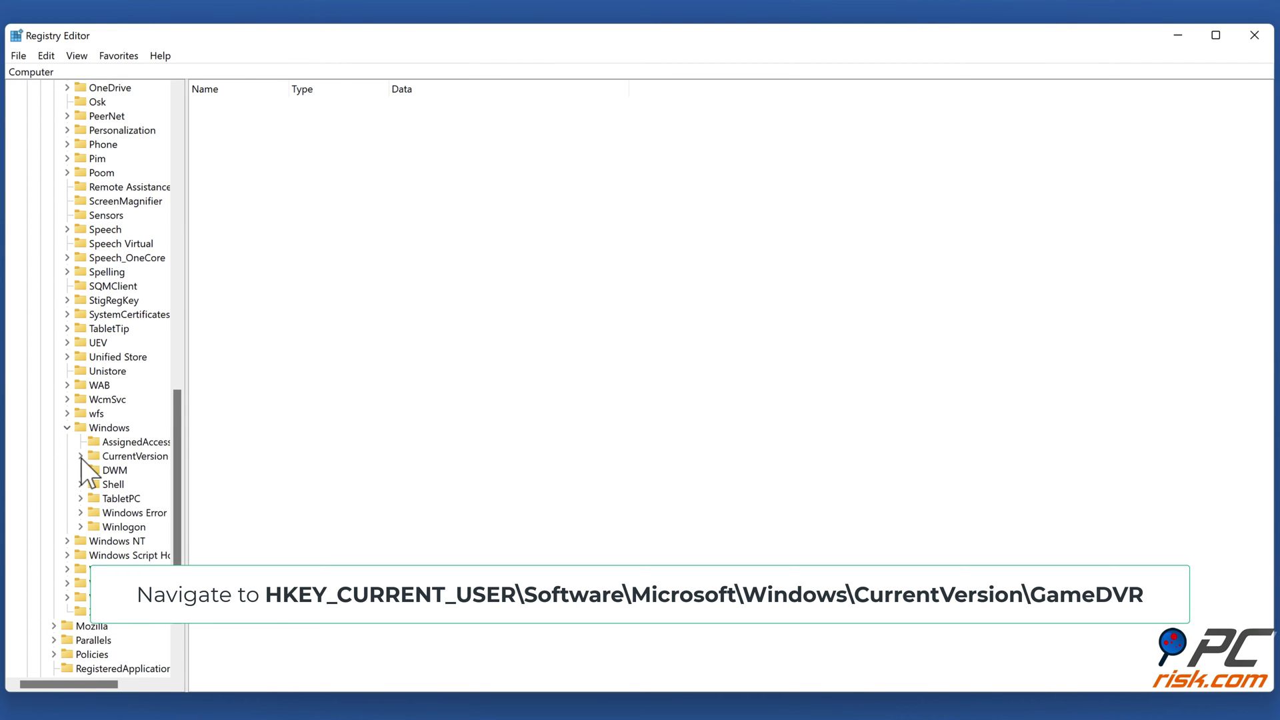
pyautogui.click(81, 457)
pyautogui.click(133, 485)
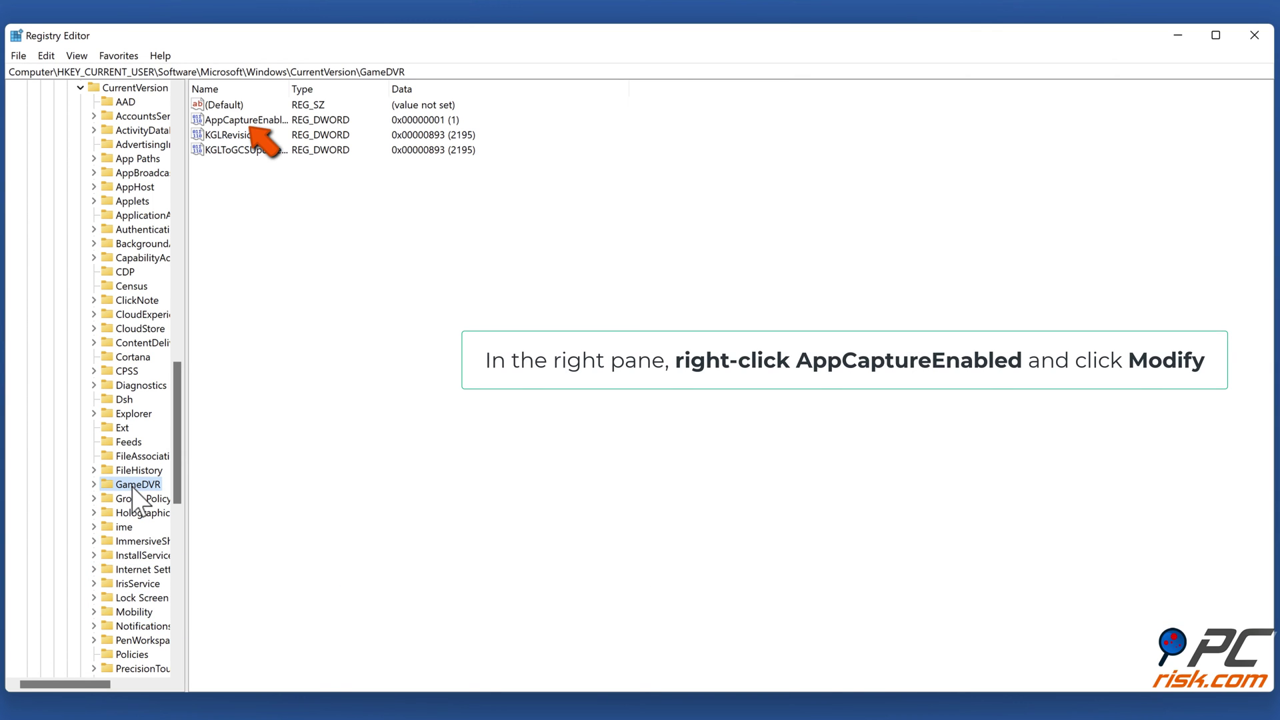
# Step: Set the AppCaptureEnabled value data to 0 in the GameDVR key
pyautogui.click(260, 125)
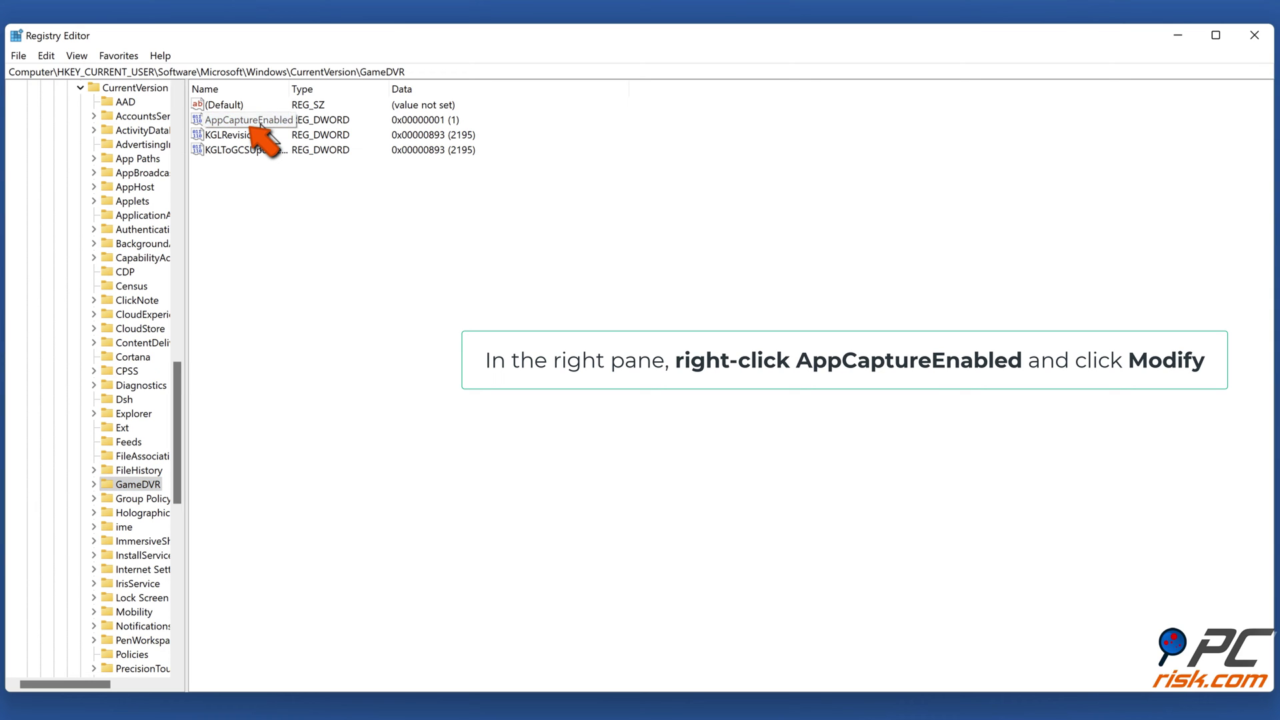
pyautogui.rightClick(261, 124)
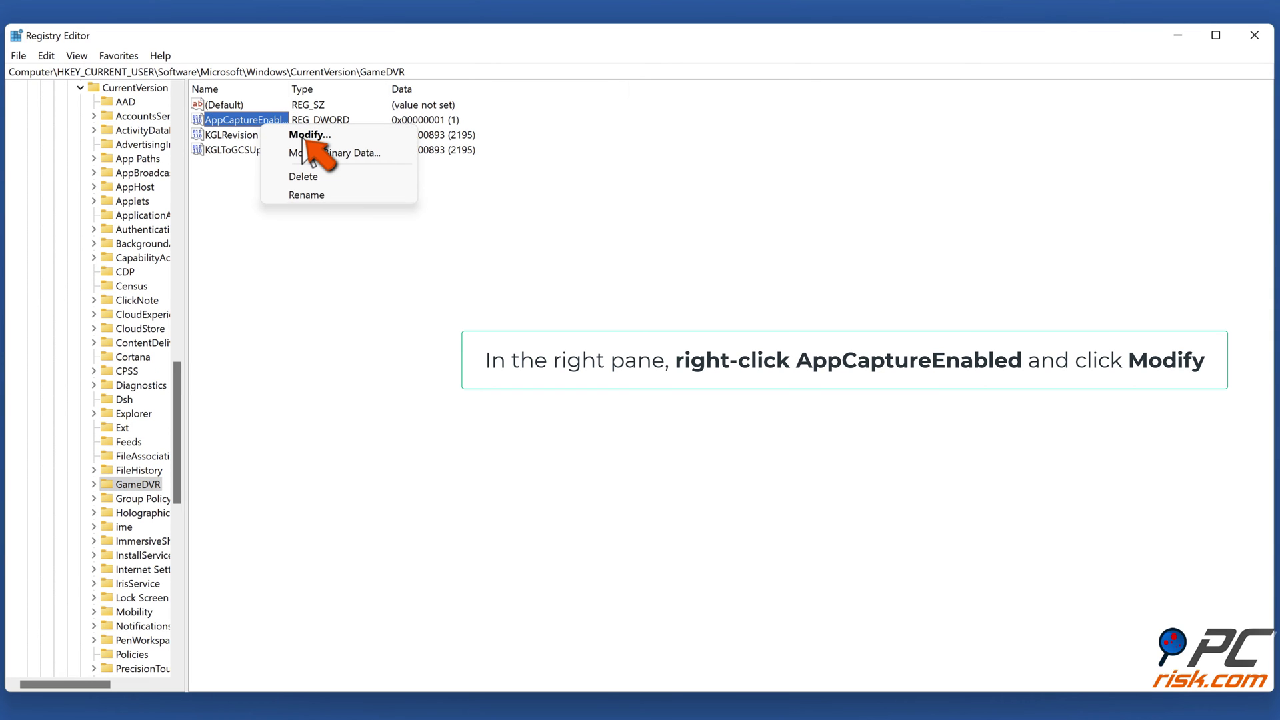
pyautogui.click(304, 136)
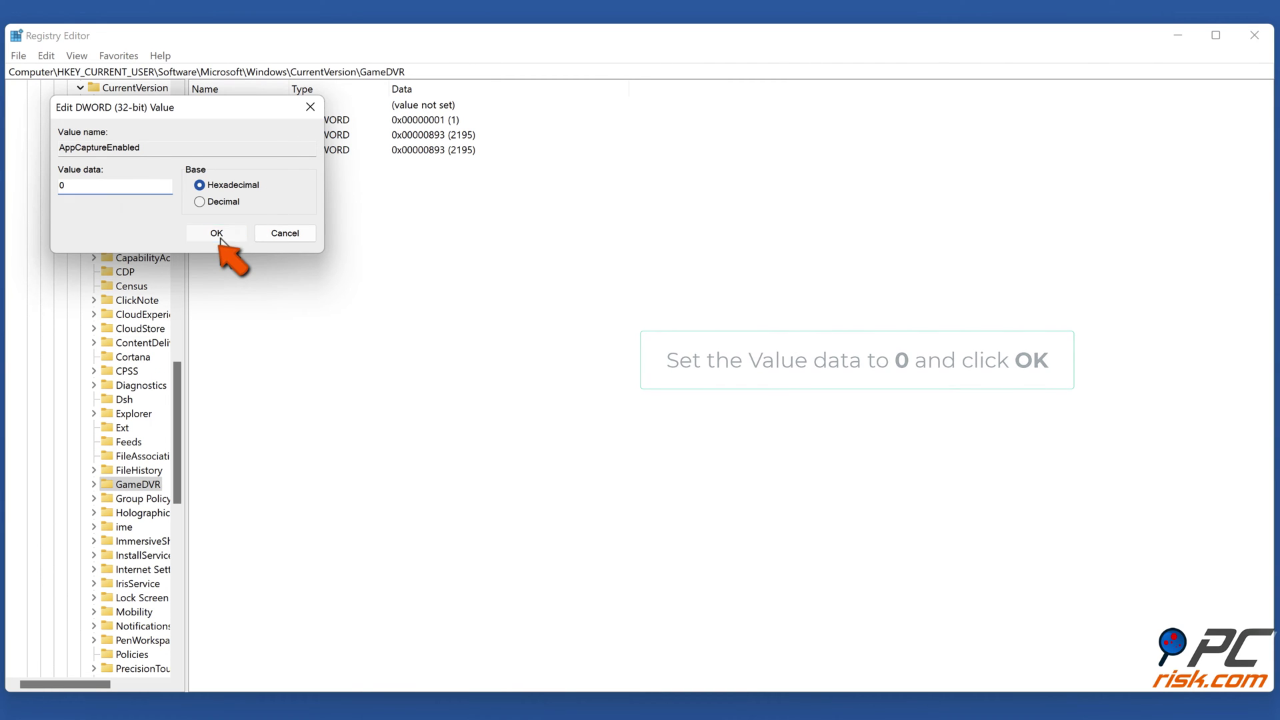
pyautogui.click(218, 235)
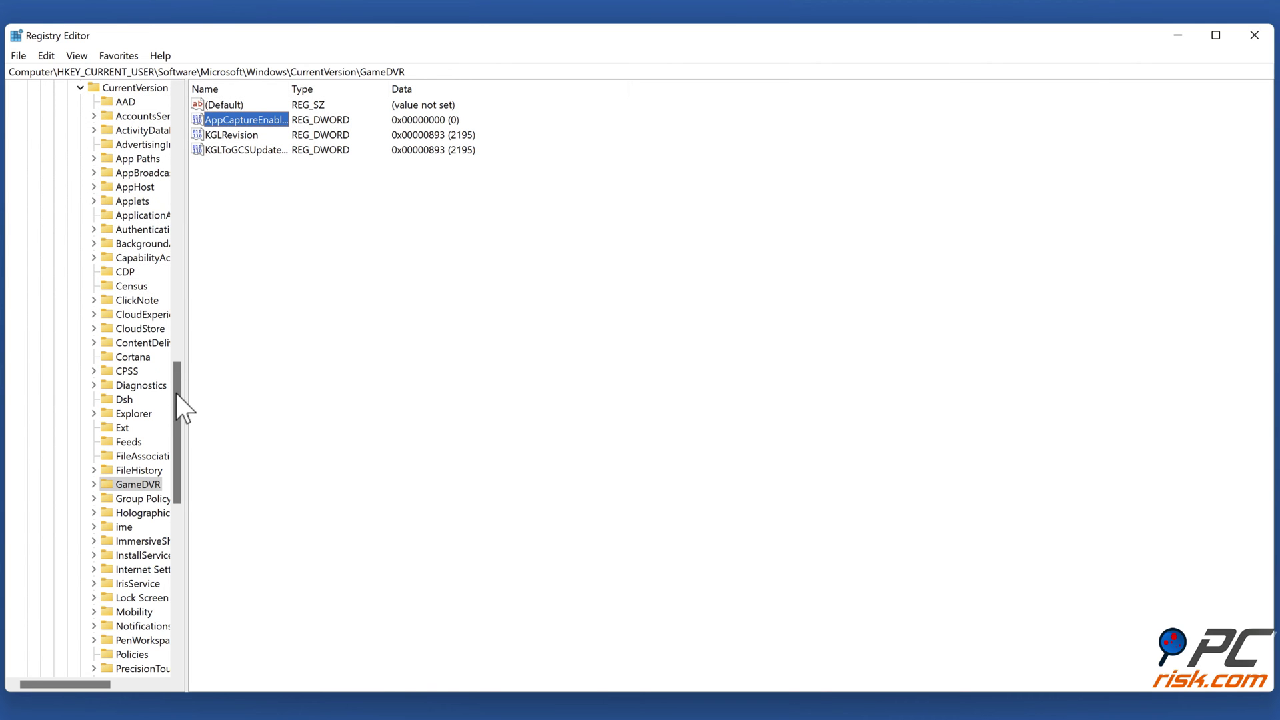
# Step: Collapse the Software branch and navigate to the registry key HKEY_CURRENT_USER\System\GameConfigStore
pyautogui.moveTo(176, 394); pyautogui.dragTo(180, 125)
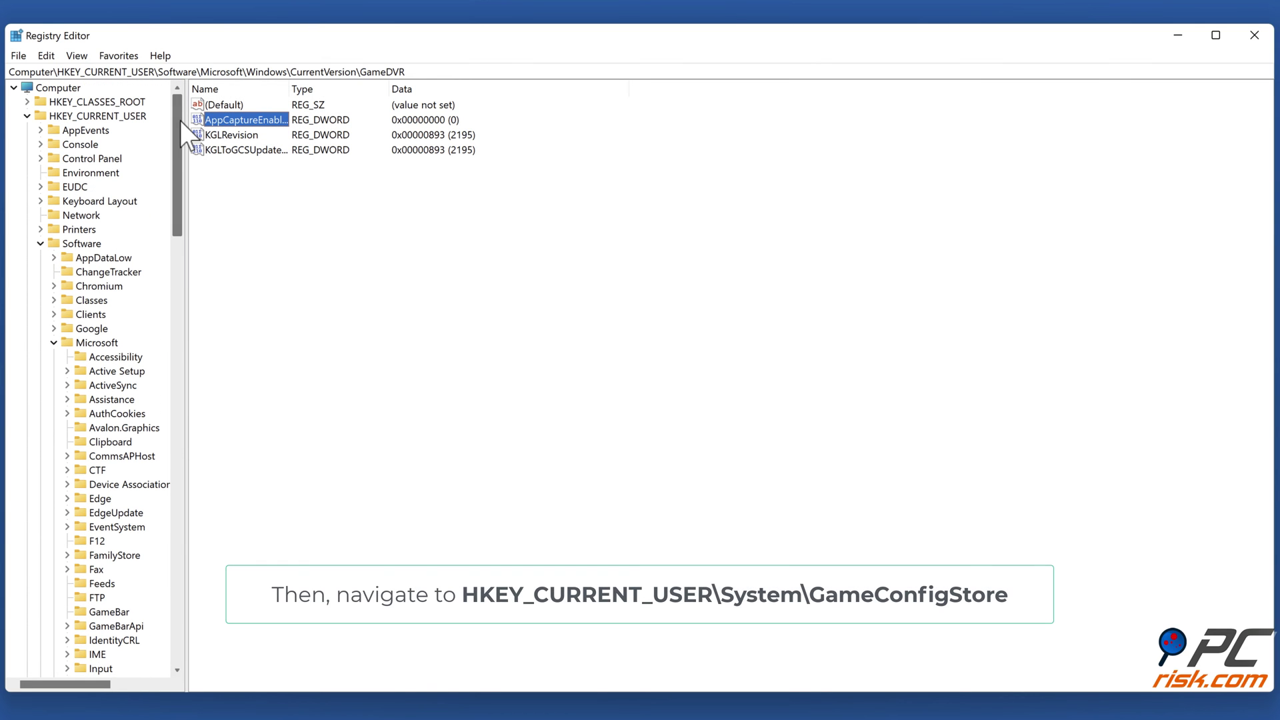
pyautogui.click(41, 243)
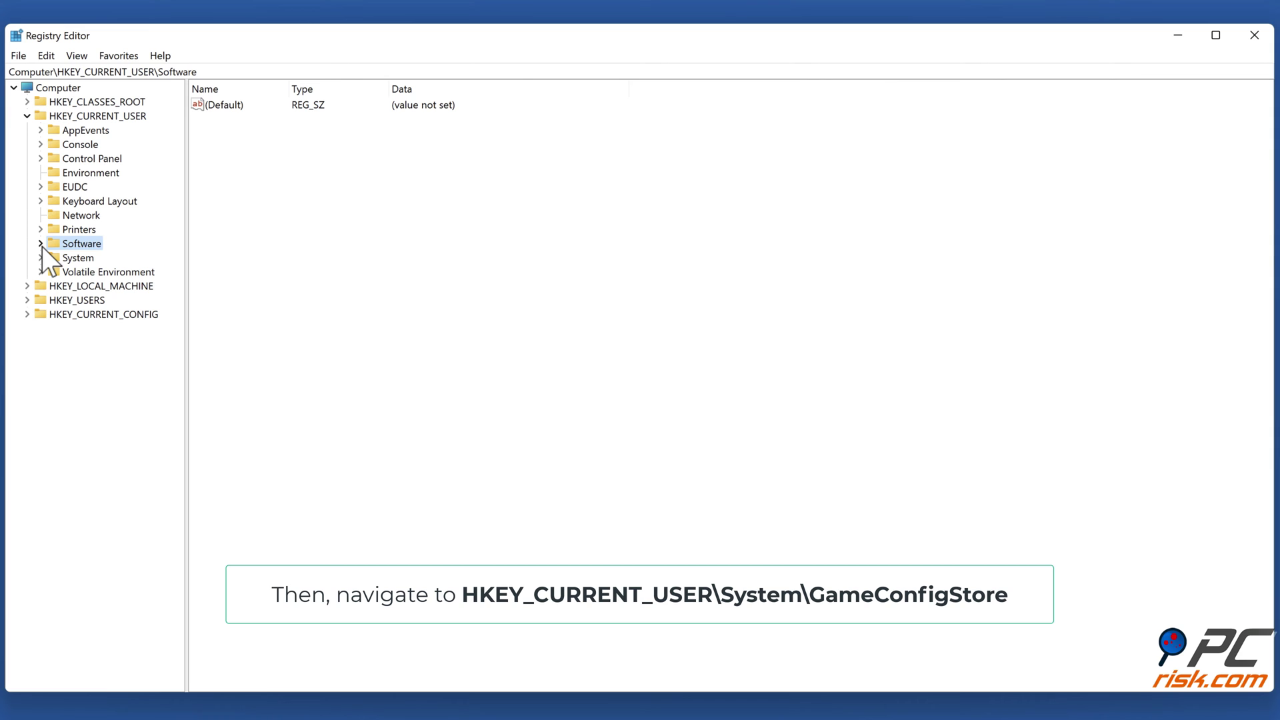
pyautogui.click(41, 258)
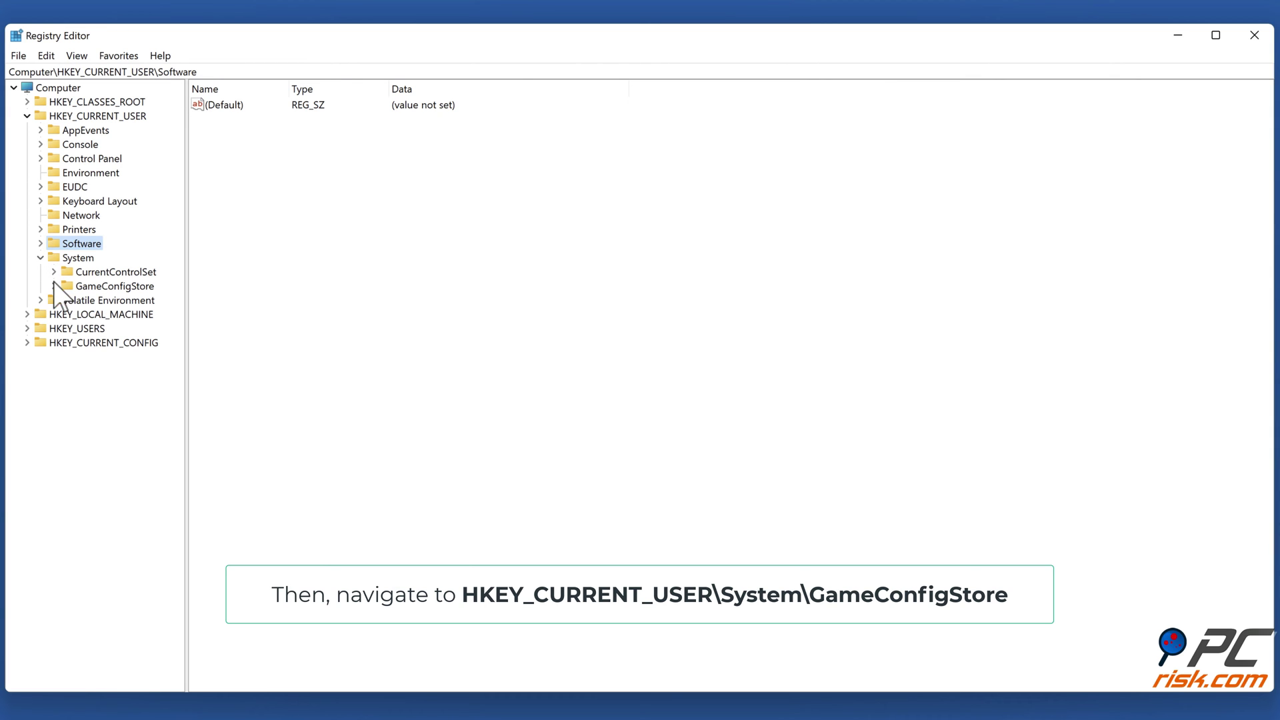
pyautogui.click(75, 288)
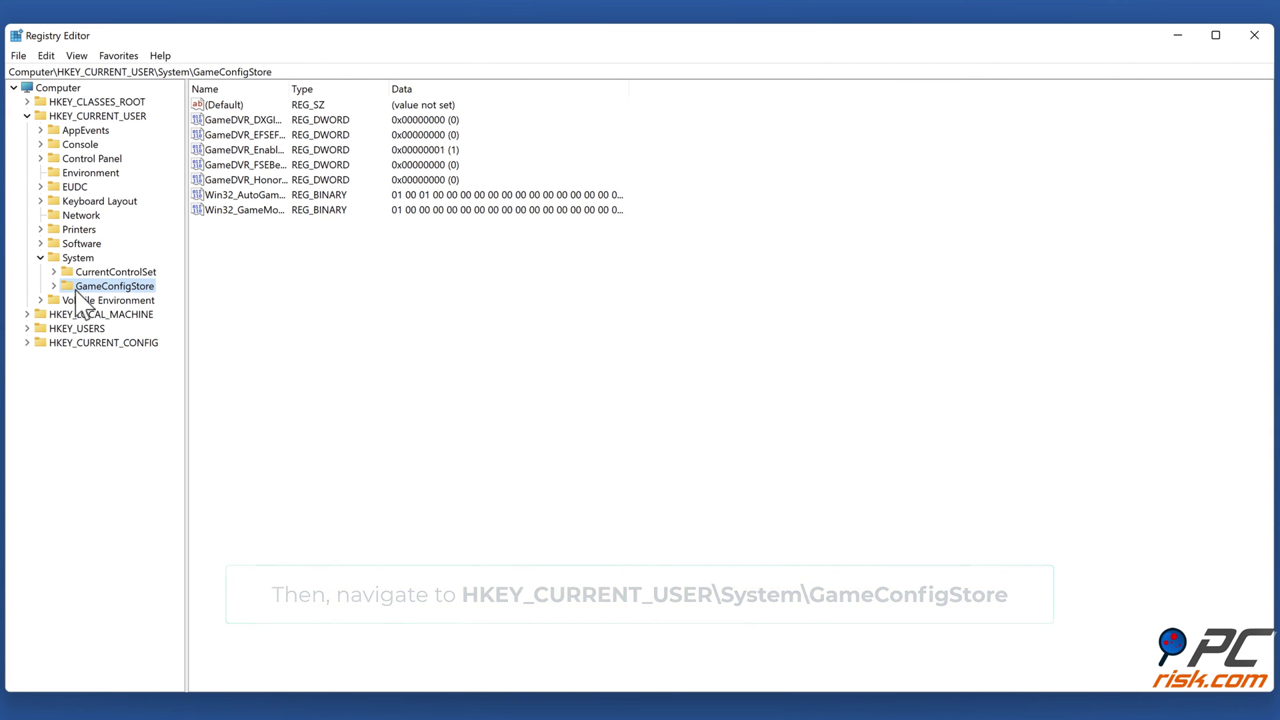
# Step: Set the GameDVR_Enabled value data to 0 in the GameConfigStore key and close Registry Editor
pyautogui.click(243, 156)
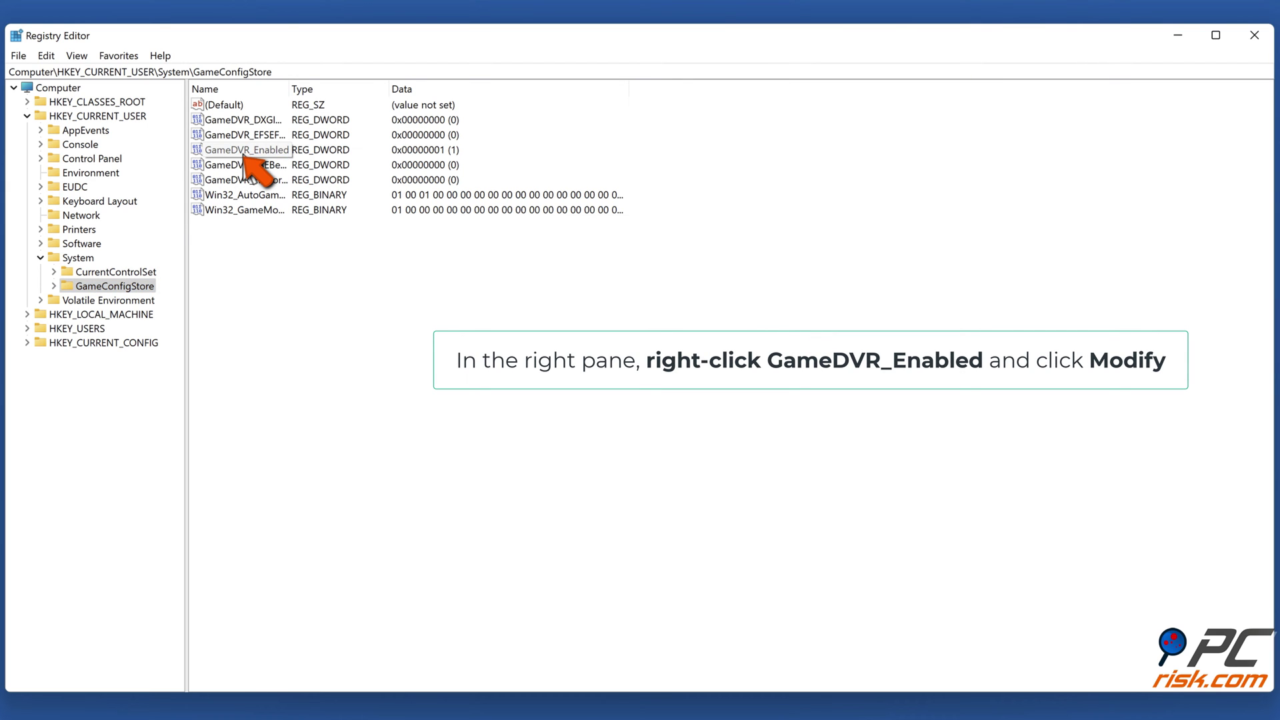
pyautogui.rightClick(243, 154)
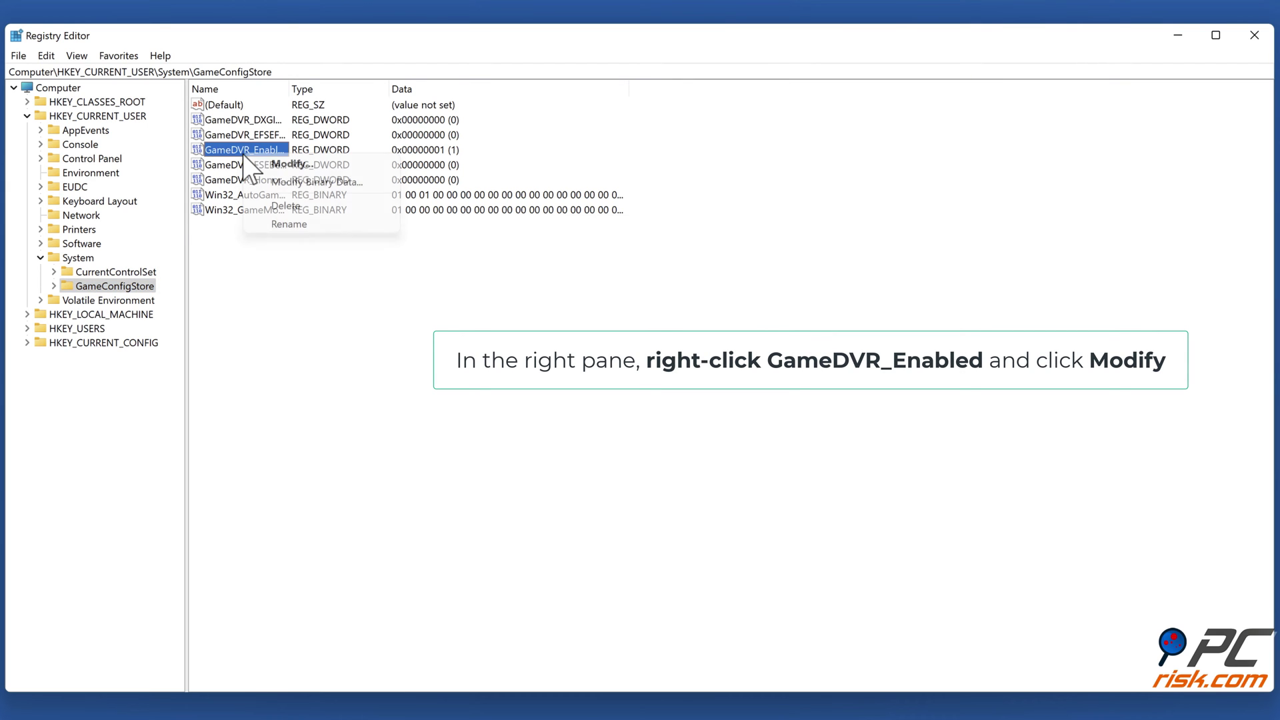
pyautogui.click(288, 166)
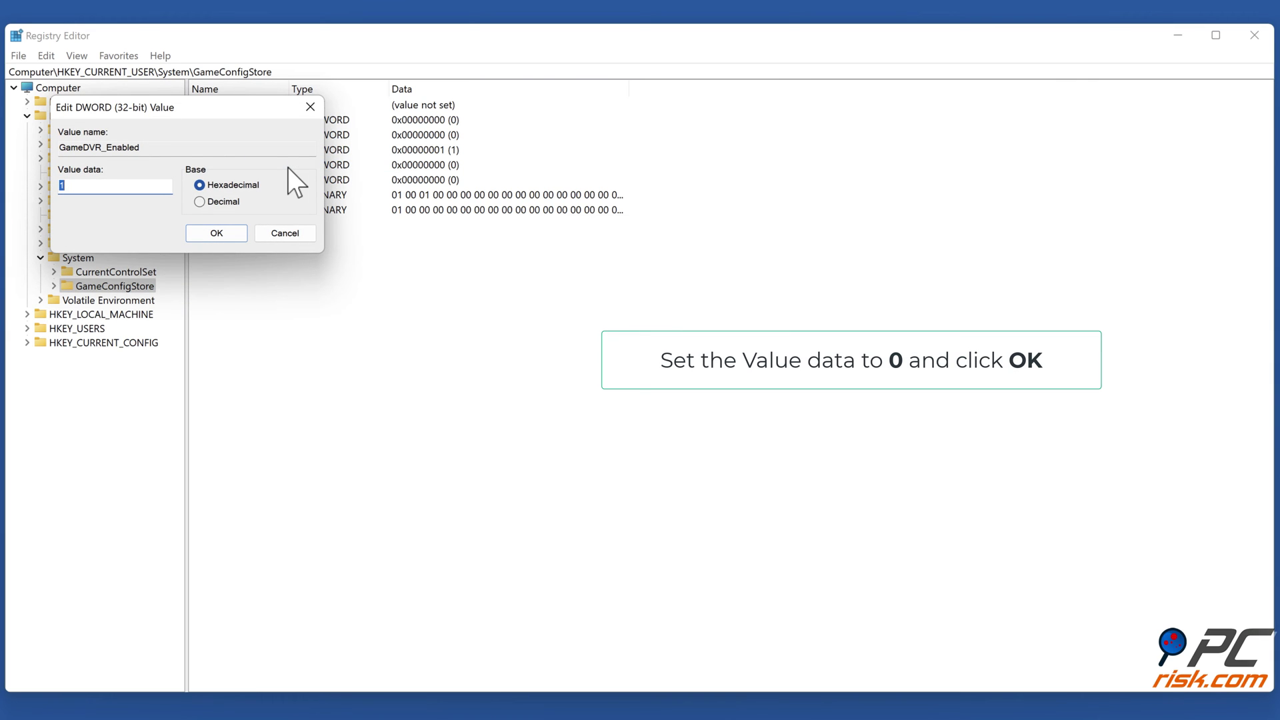
pyautogui.write('0')
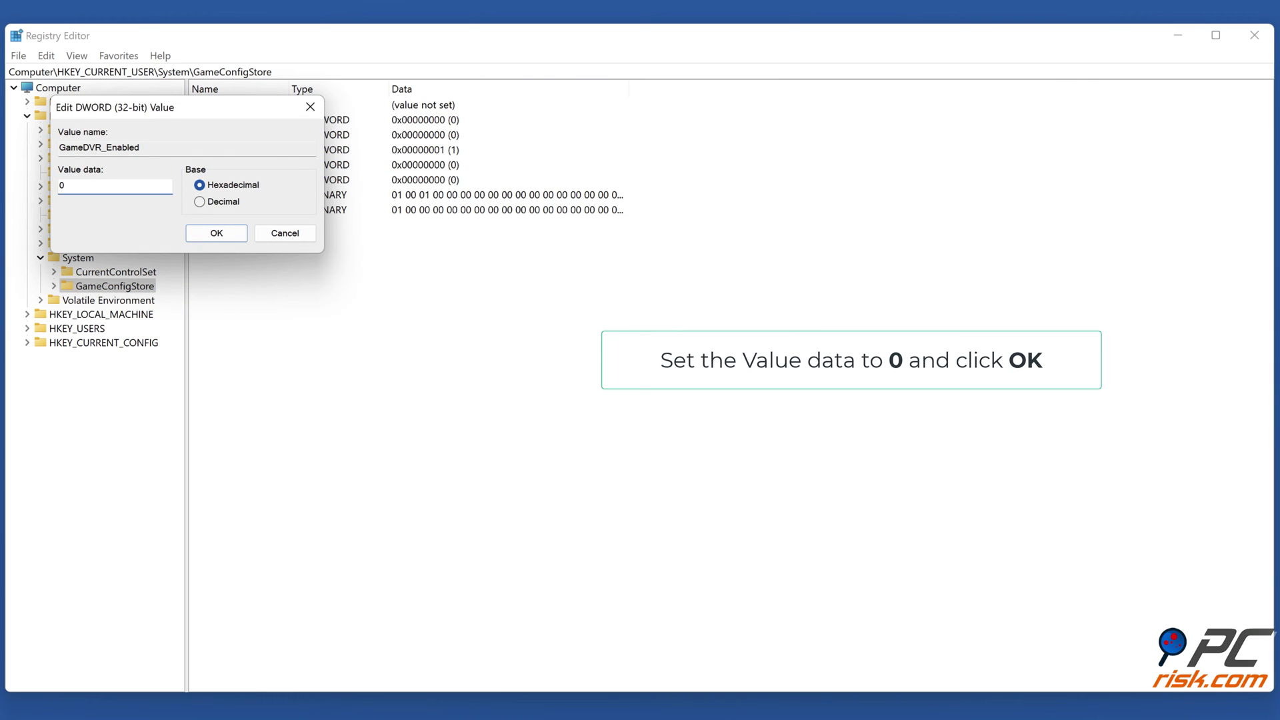
pyautogui.click(217, 234)
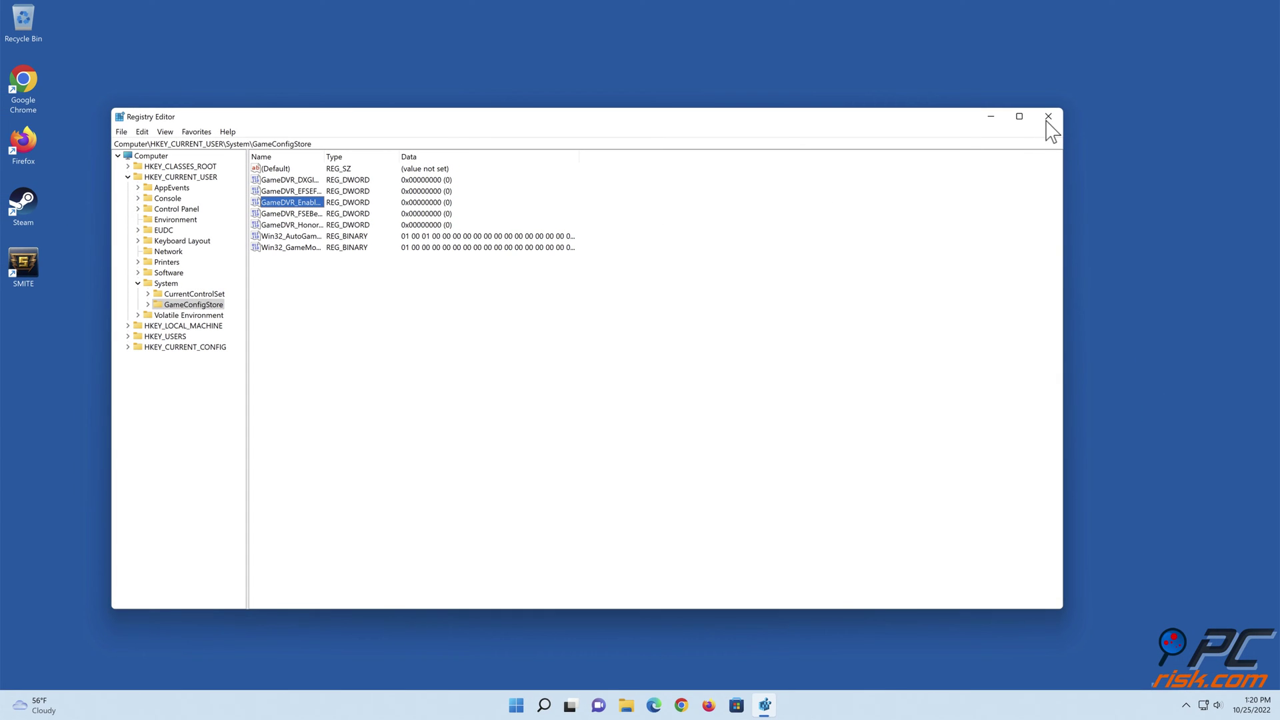
pyautogui.click(1048, 117)
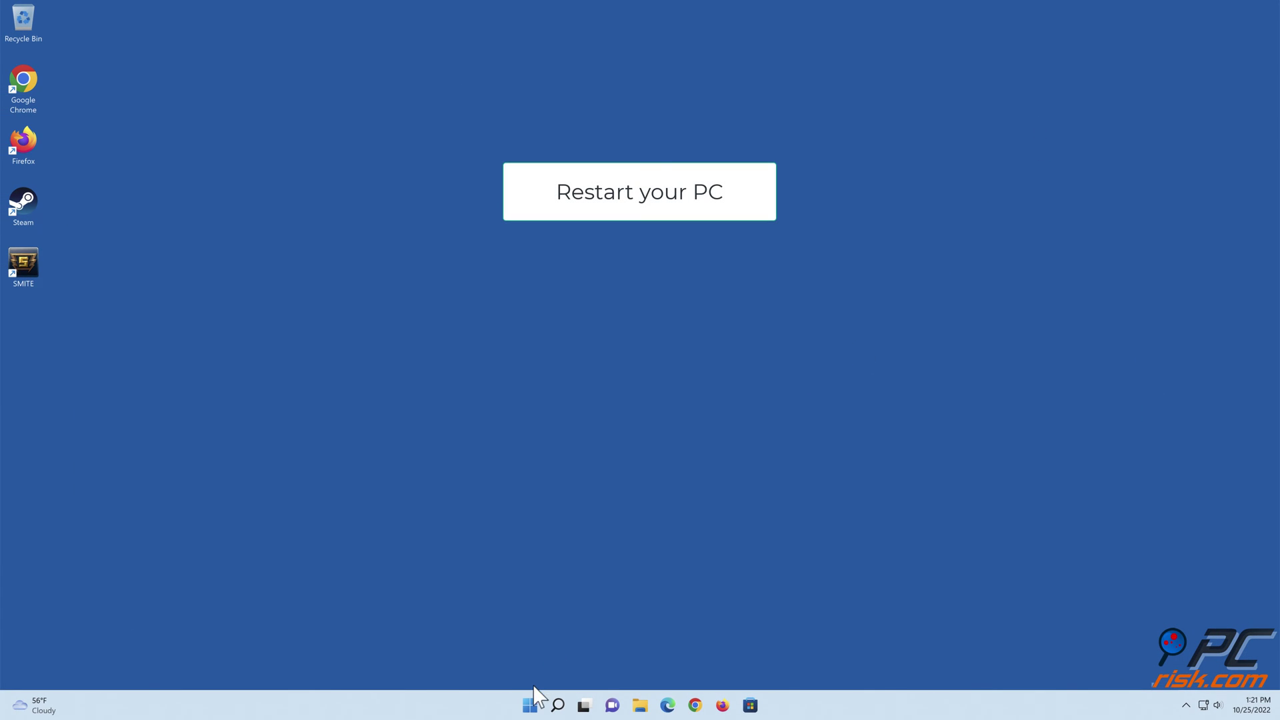
# Step: Restart the PC
pyautogui.click(530, 706)
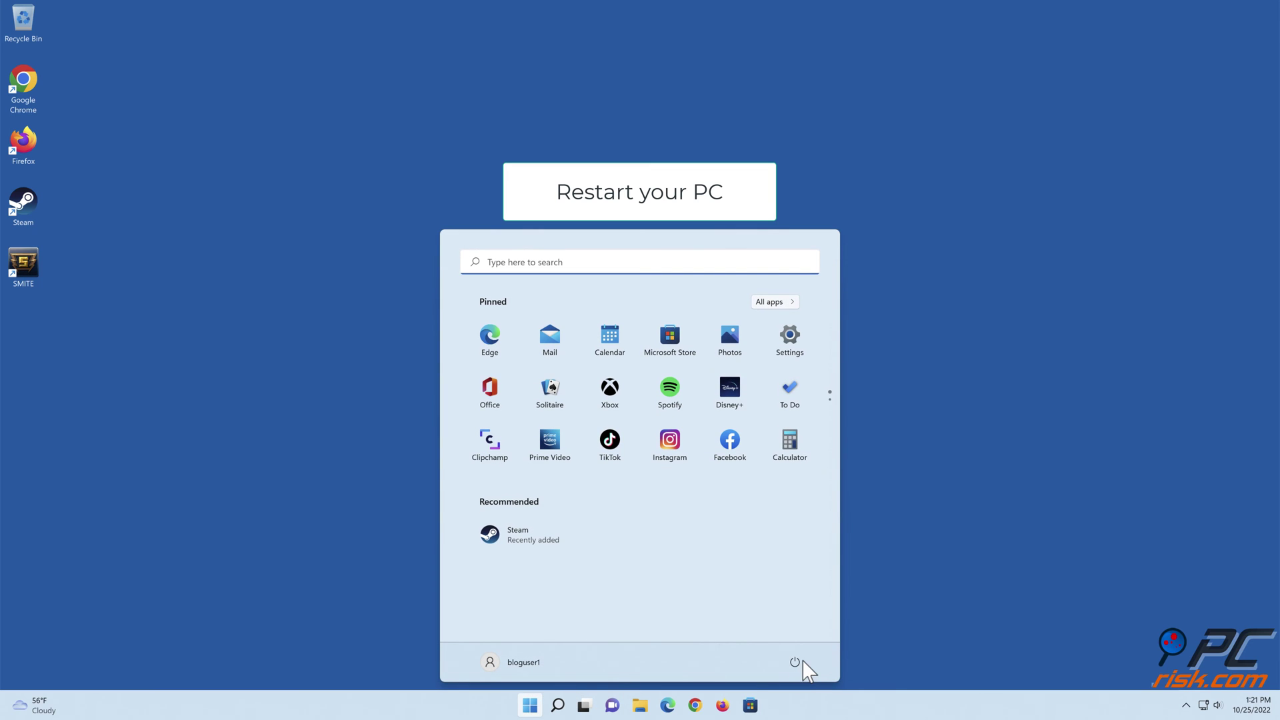
pyautogui.click(795, 663)
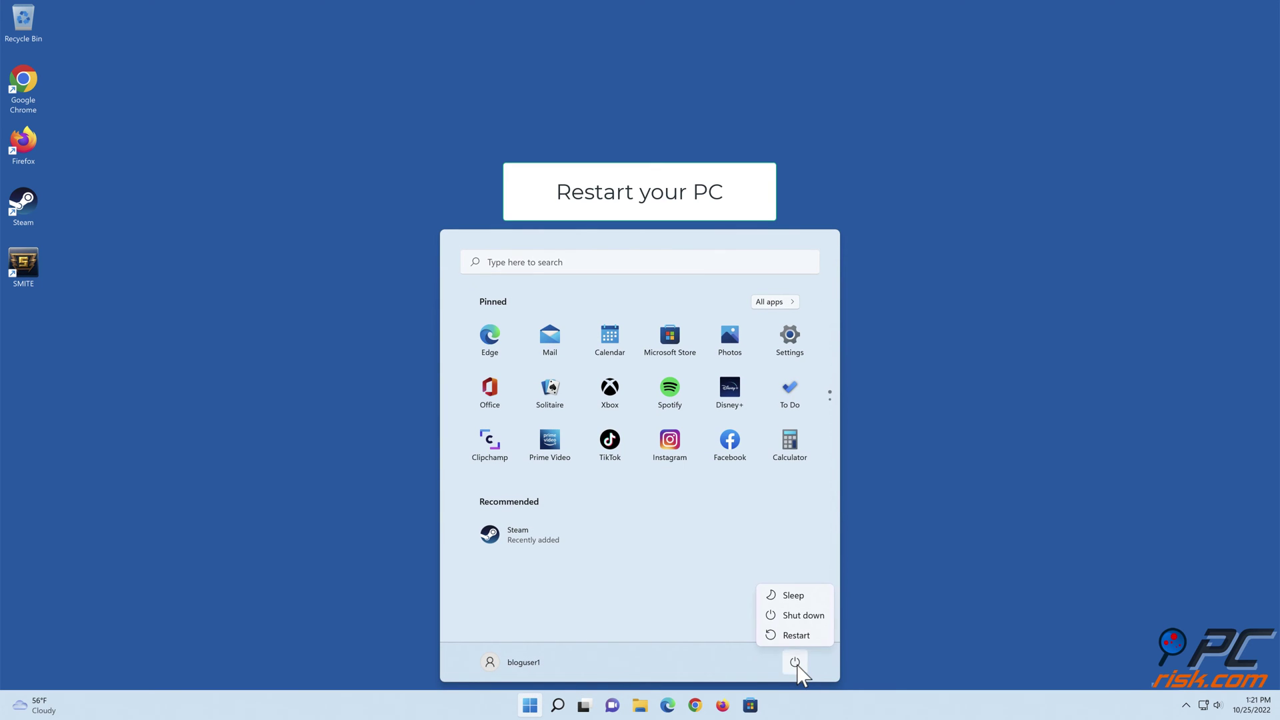
pyautogui.click(794, 639)
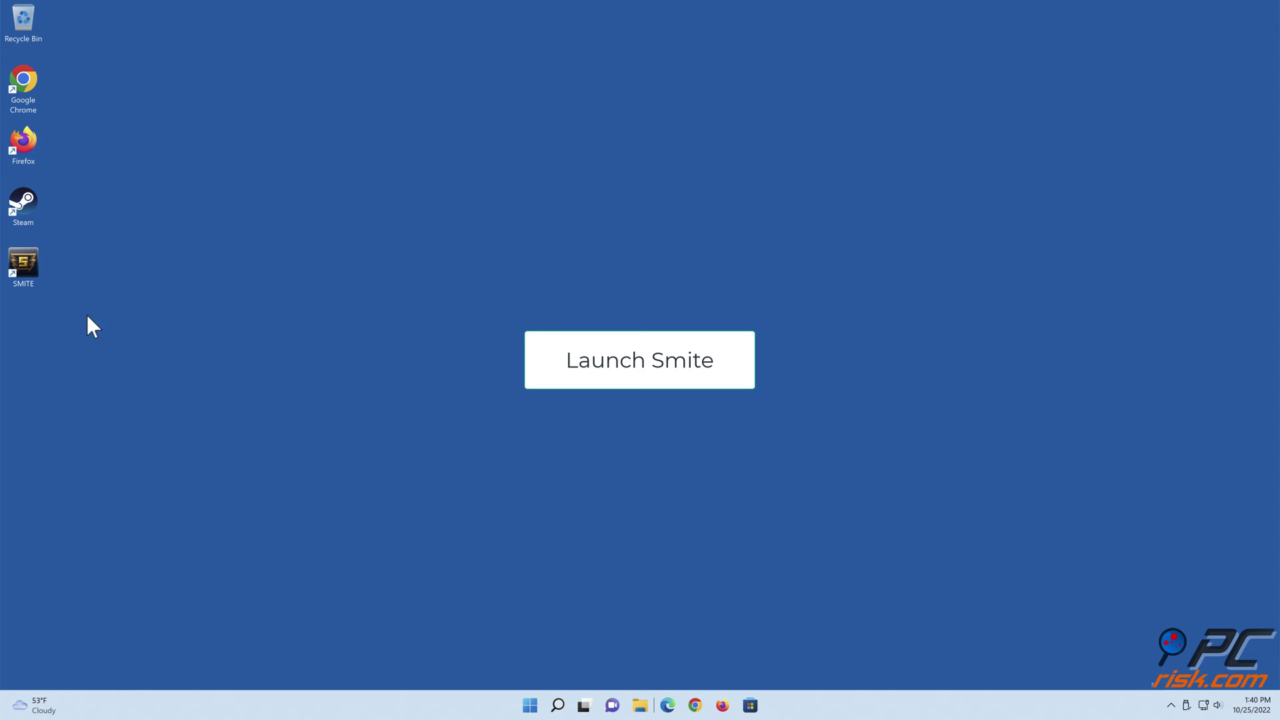
# Step: Launch SMITE from the desktop and open the game's settings
pyautogui.doubleClick(34, 270)
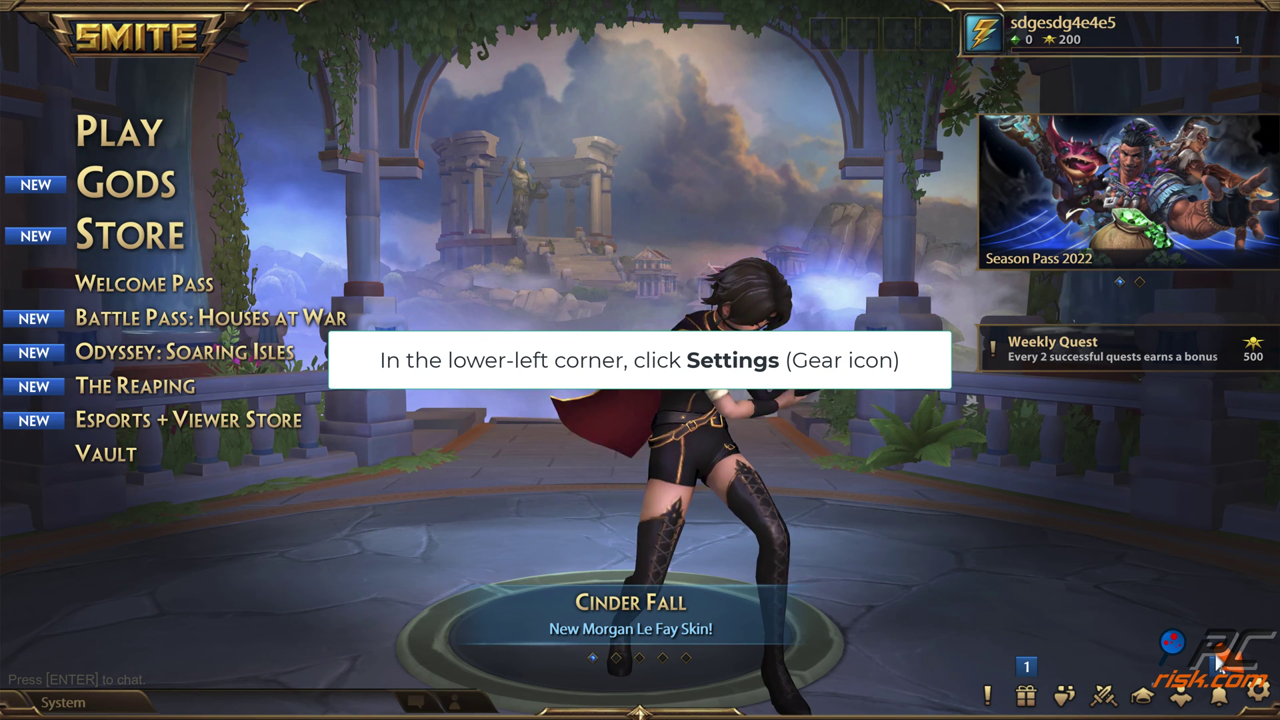
pyautogui.click(1258, 694)
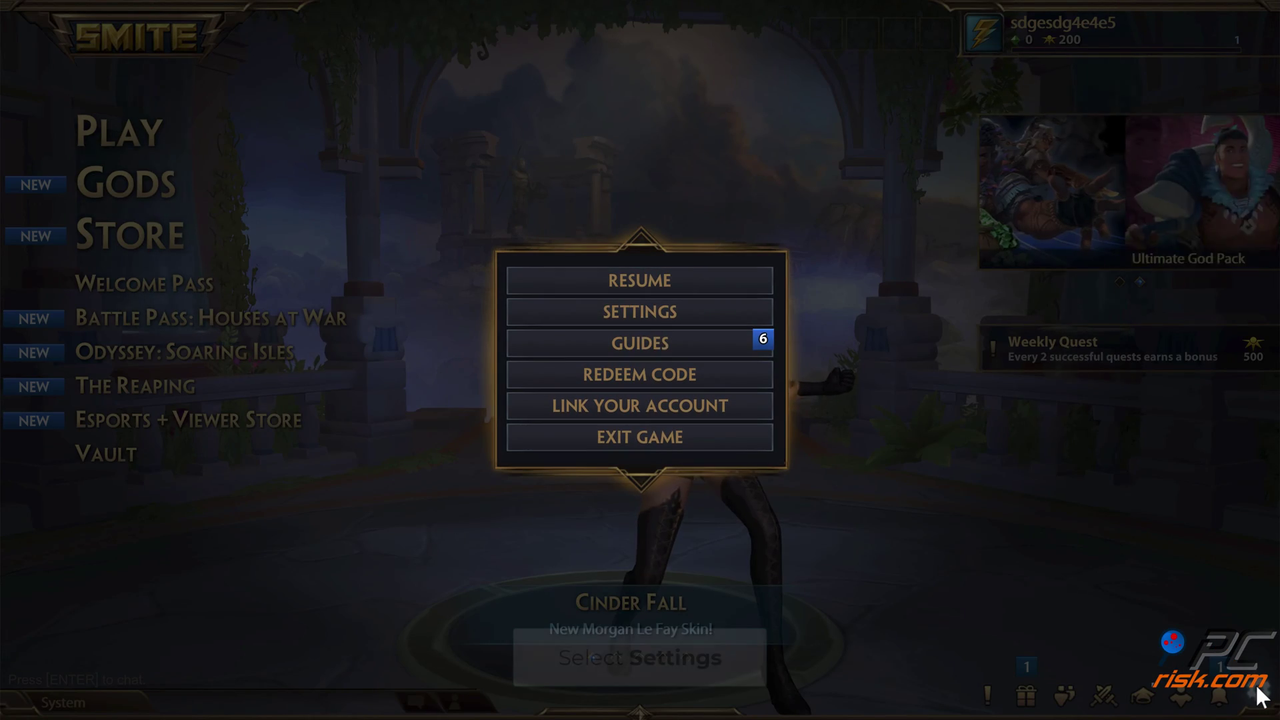
pyautogui.click(636, 319)
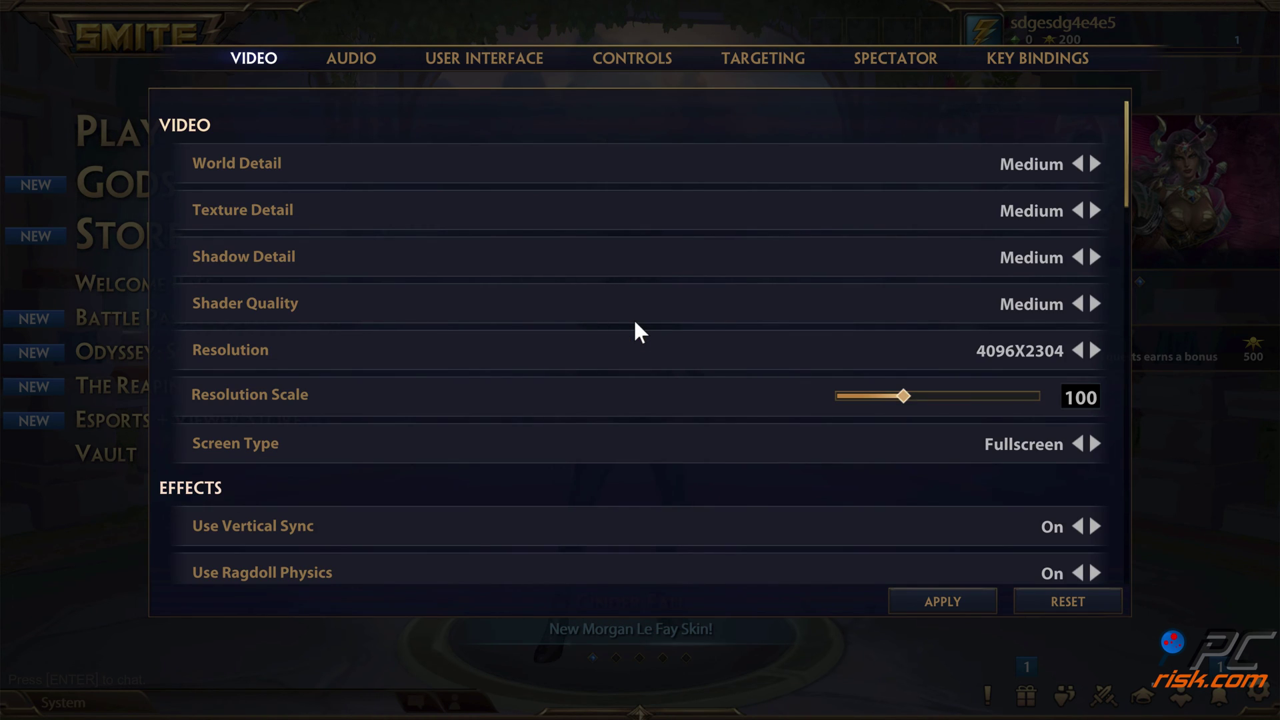
# Step: Turn off Use Vertical Sync and Use Ragdoll Physics in the Effects section of the video settings
pyautogui.scroll(-4, 633, 319)
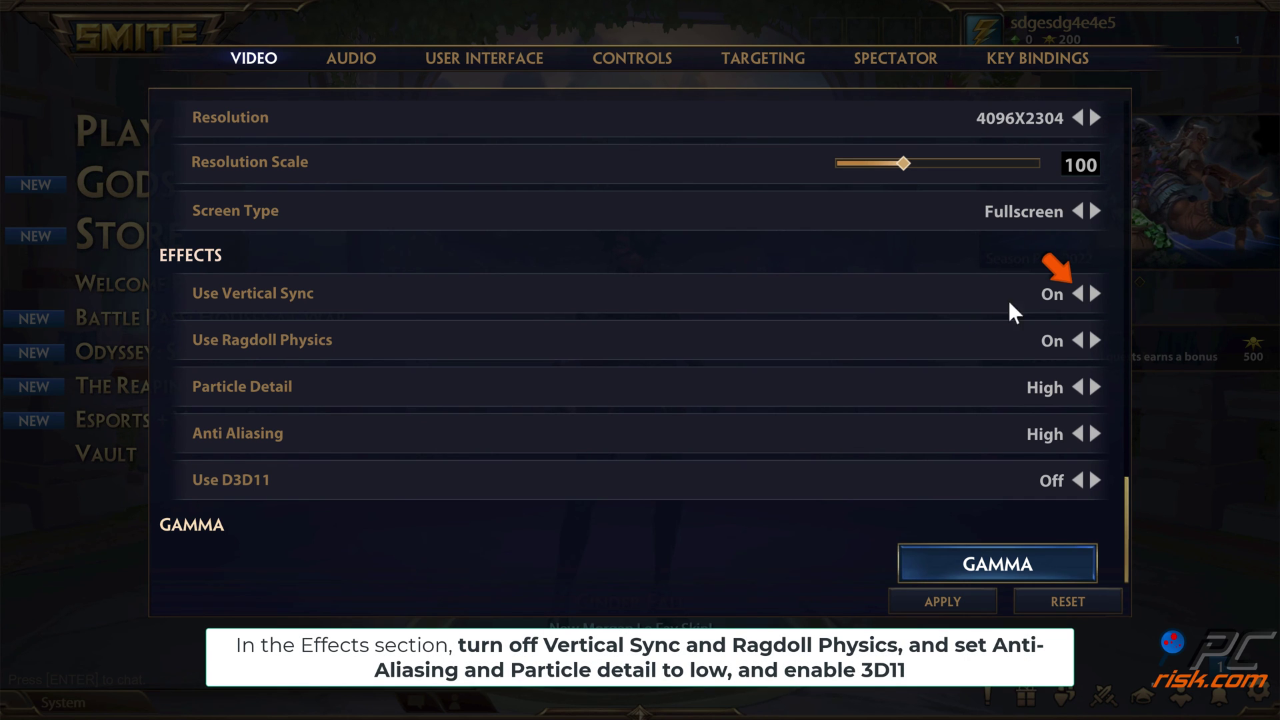
pyautogui.click(1077, 294)
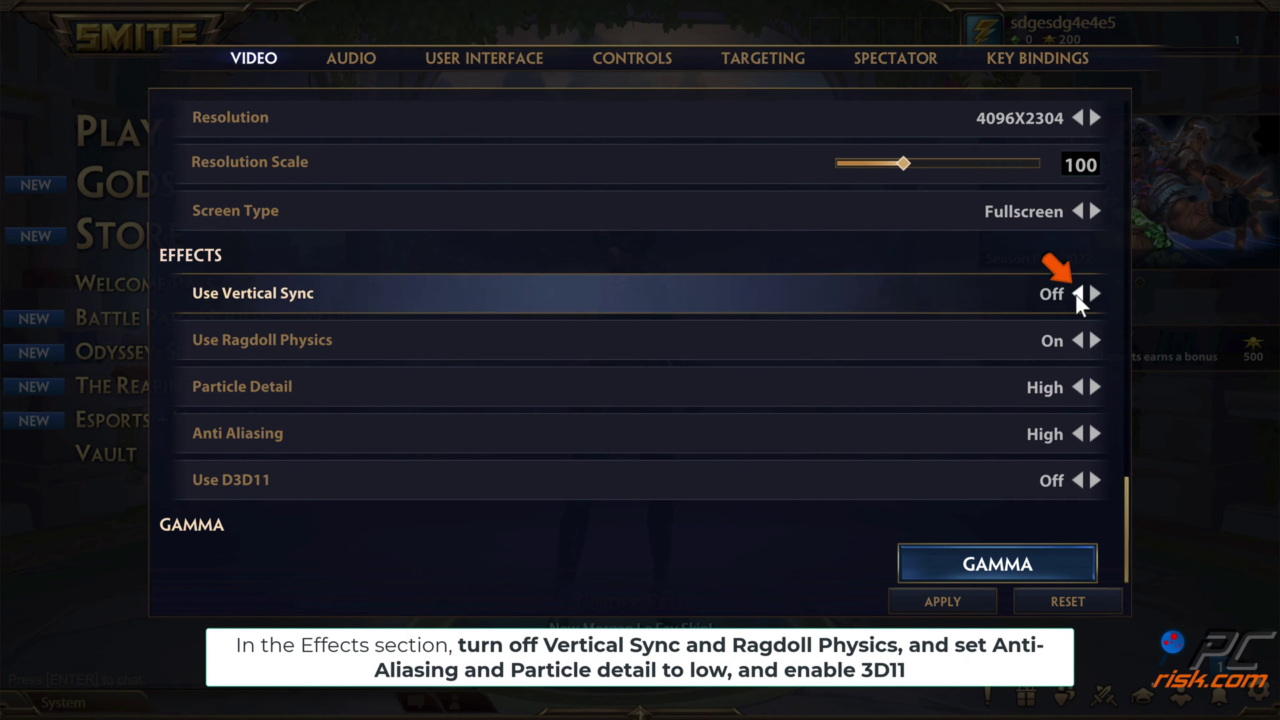
pyautogui.click(1079, 343)
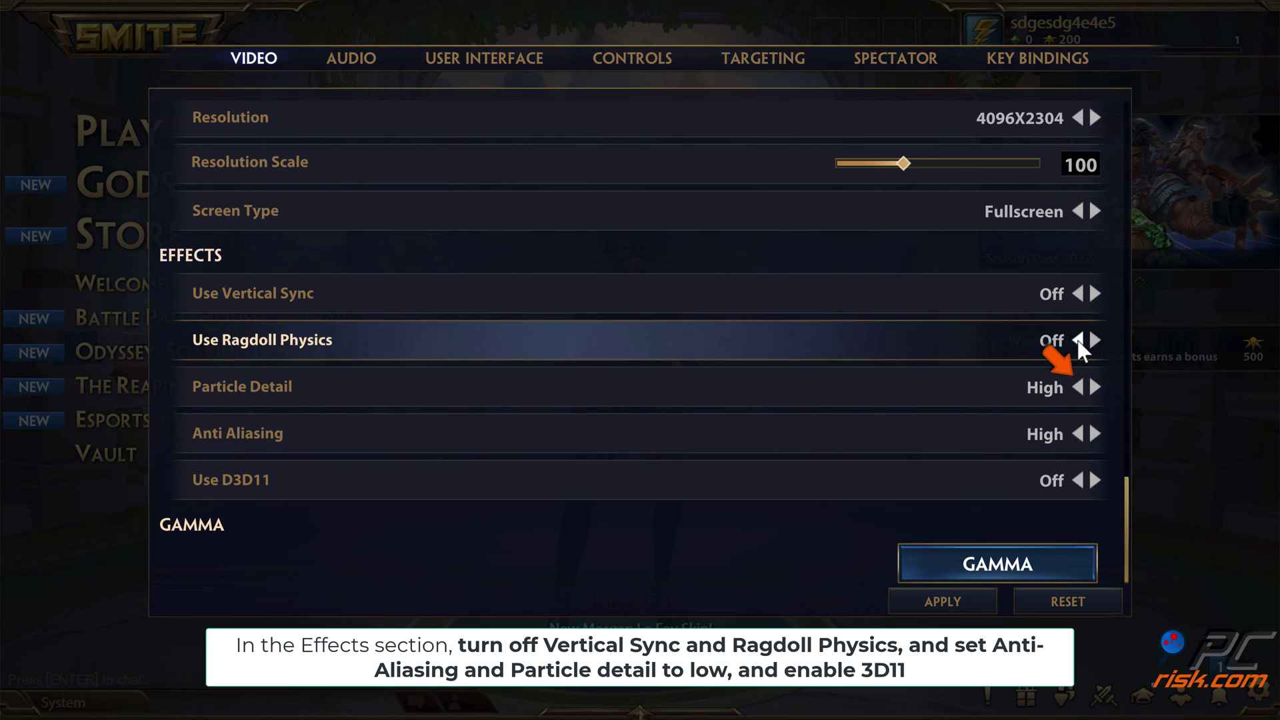
# Step: Set Particle Detail and Anti Aliasing to Low in the Effects section
pyautogui.click(1080, 389)
pyautogui.click(1079, 388)
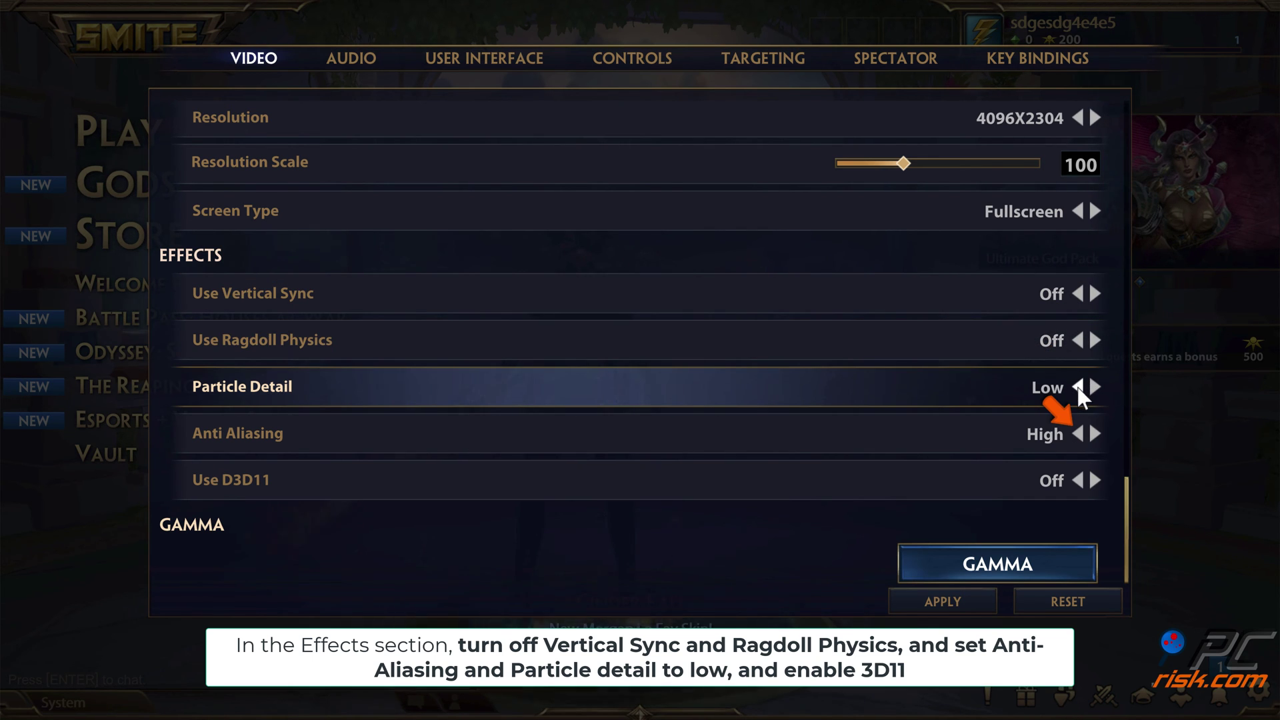
pyautogui.click(1079, 434)
pyautogui.click(1079, 434)
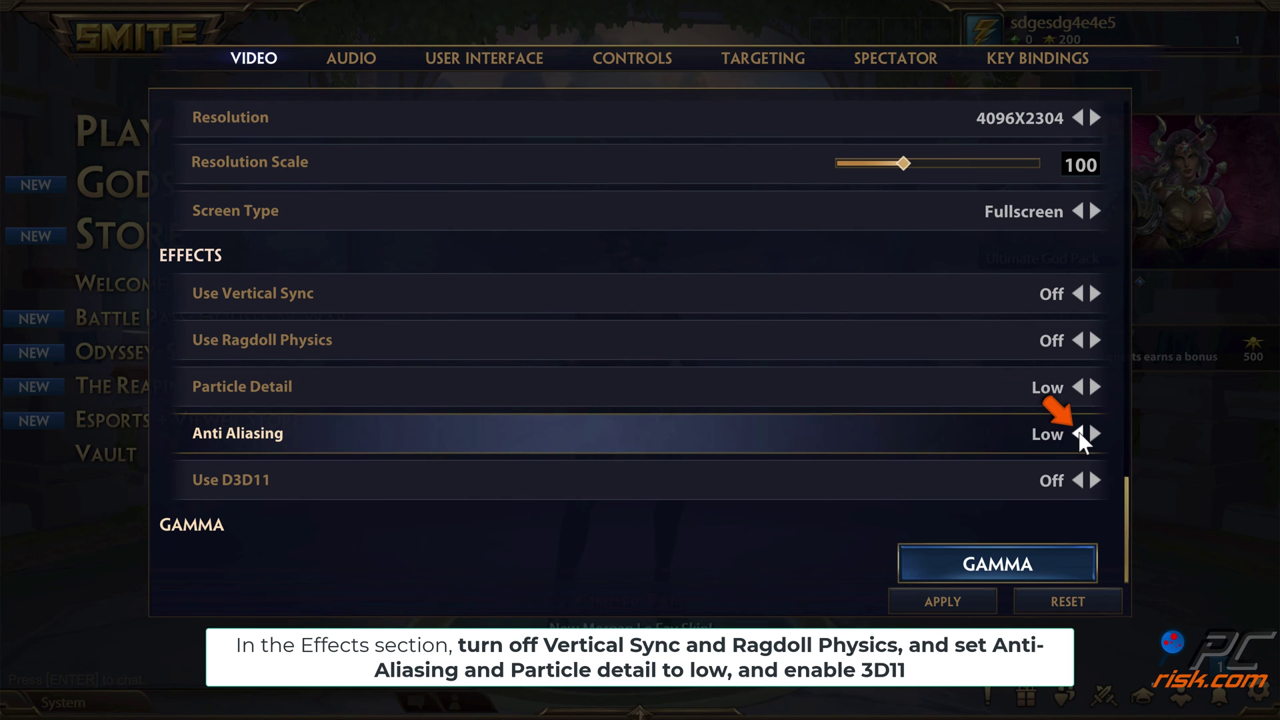
# Step: Turn on Use D3D11 and apply the changed video settings, acknowledging the restart notice
pyautogui.click(1094, 480)
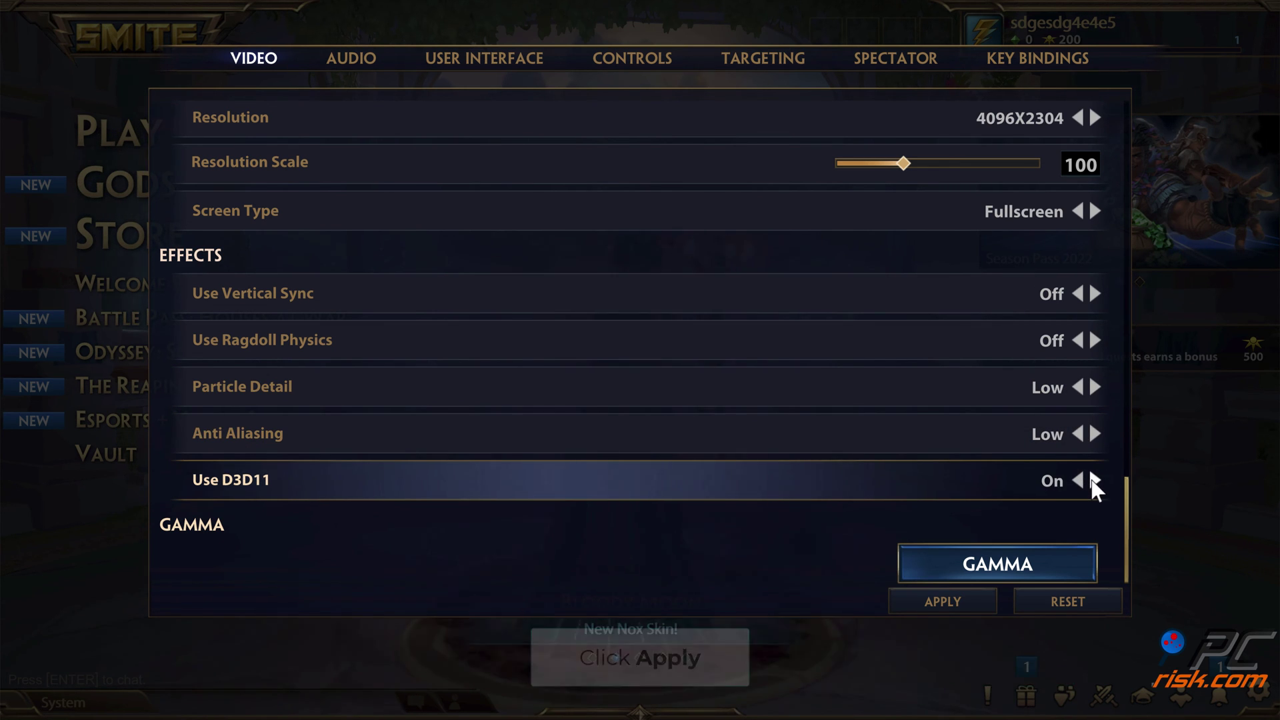
pyautogui.click(943, 602)
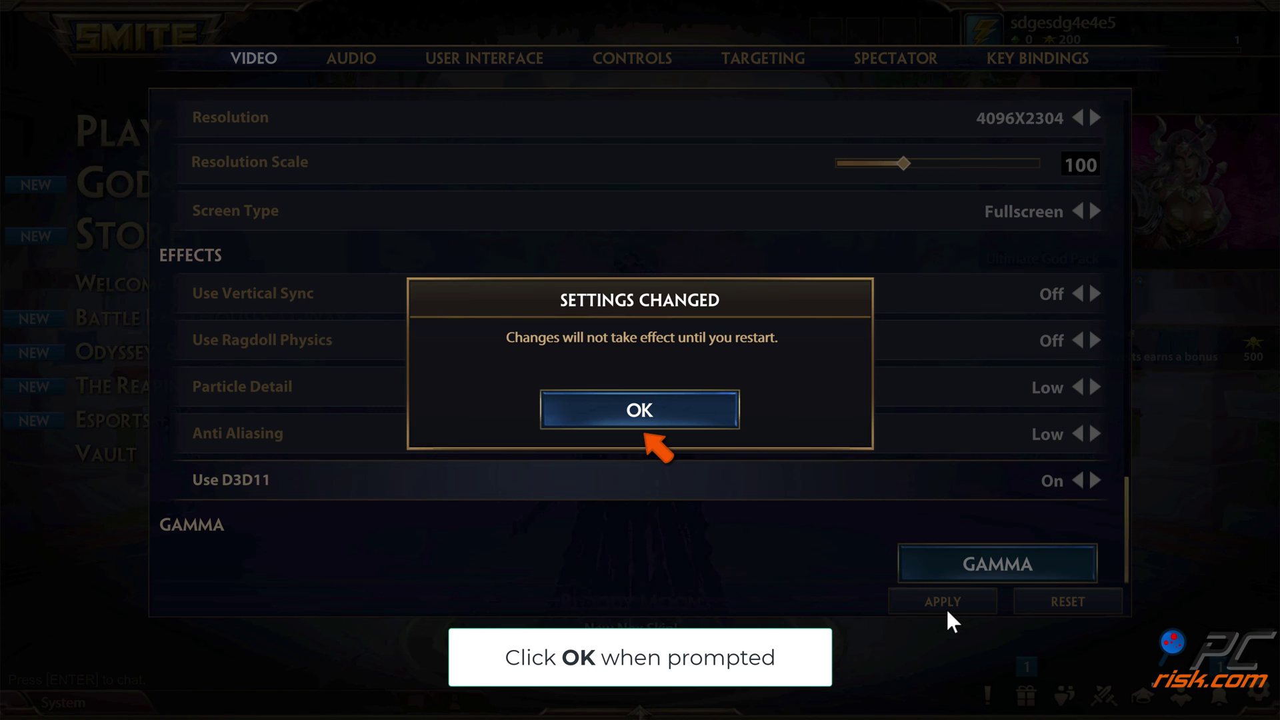
pyautogui.click(646, 420)
# Step: Set World Detail, Texture Detail, Shadow Detail and Shader Quality to Low in the video settings, apply them and acknowledge the restart notice
pyautogui.scroll(5, 645, 419)
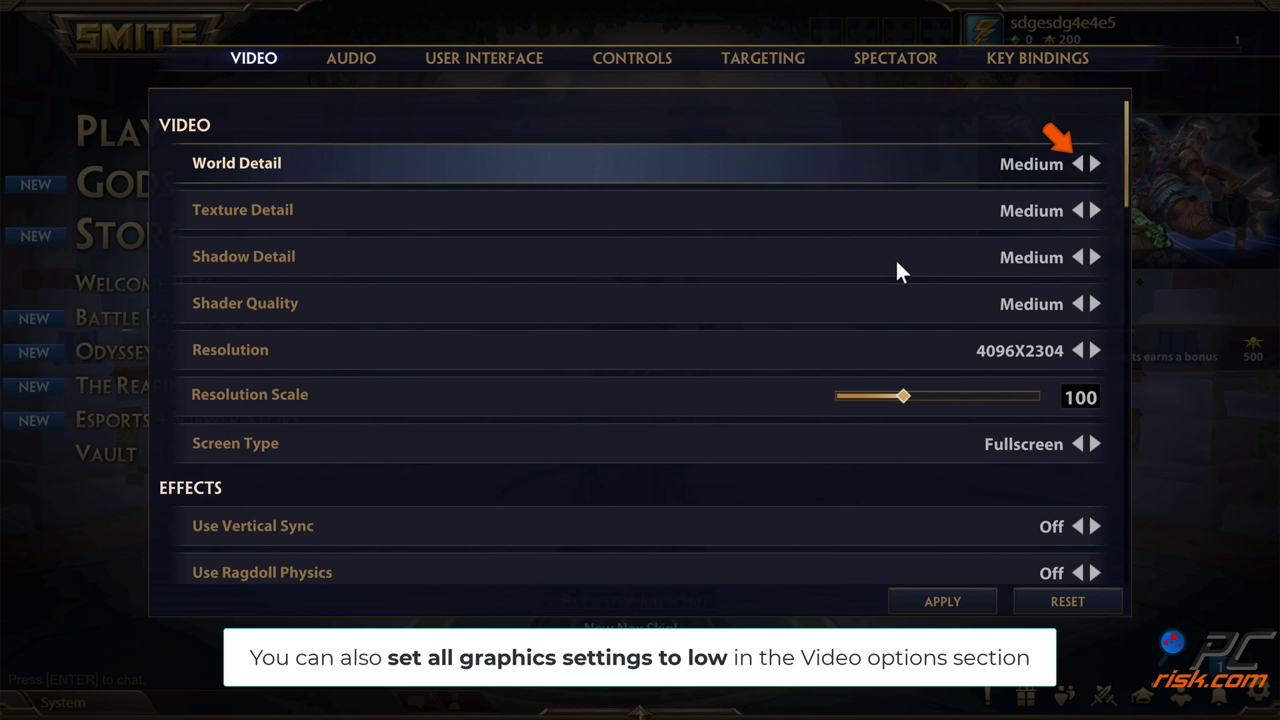
pyautogui.click(1078, 210)
pyautogui.click(1077, 257)
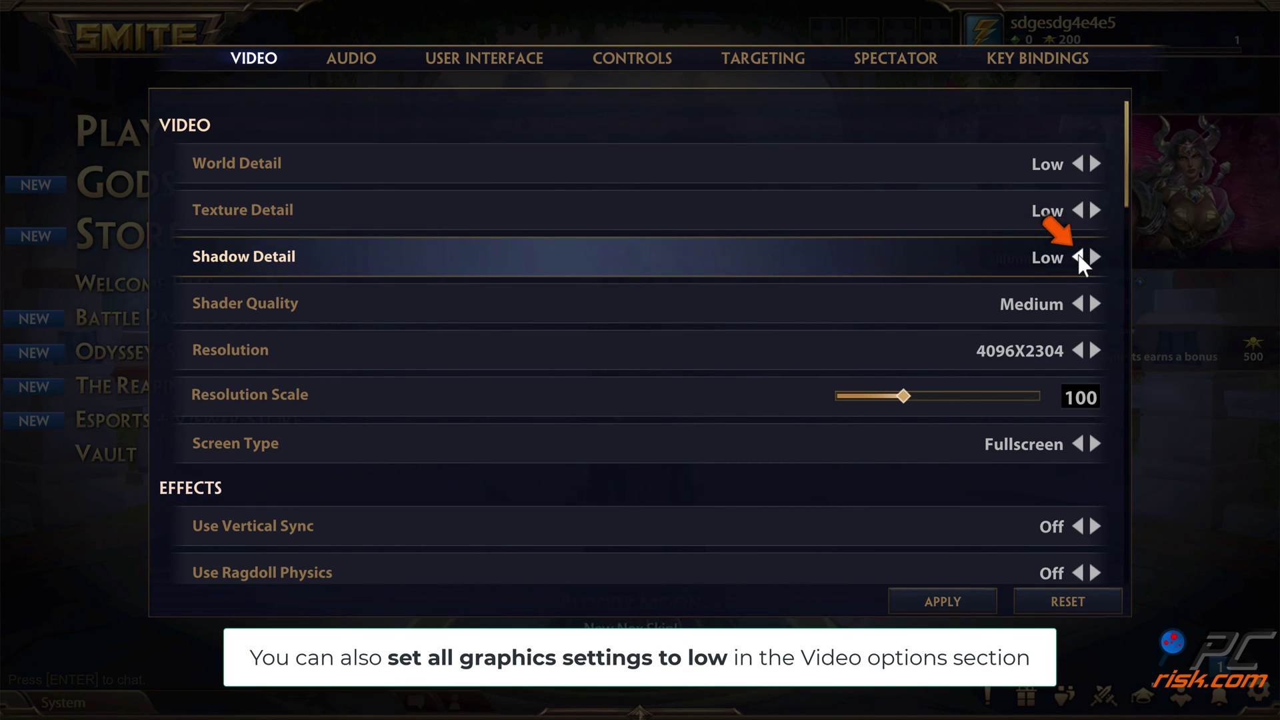
pyautogui.click(1078, 301)
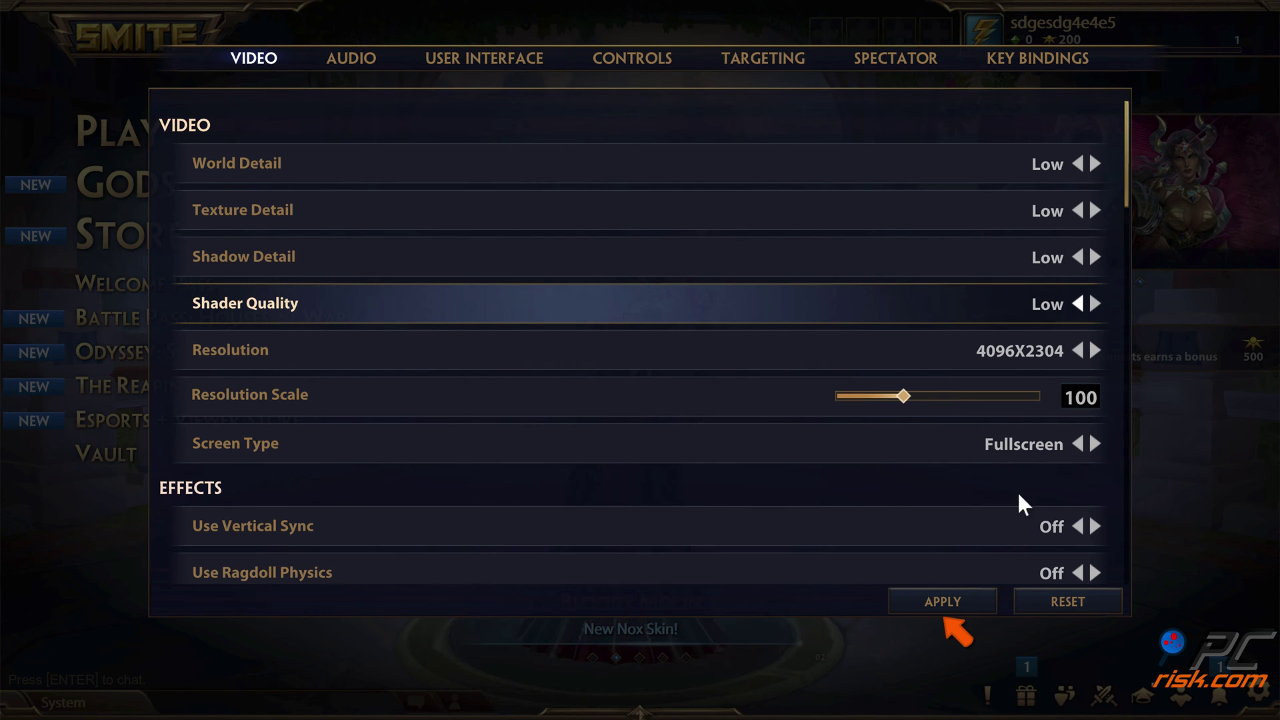
pyautogui.click(947, 603)
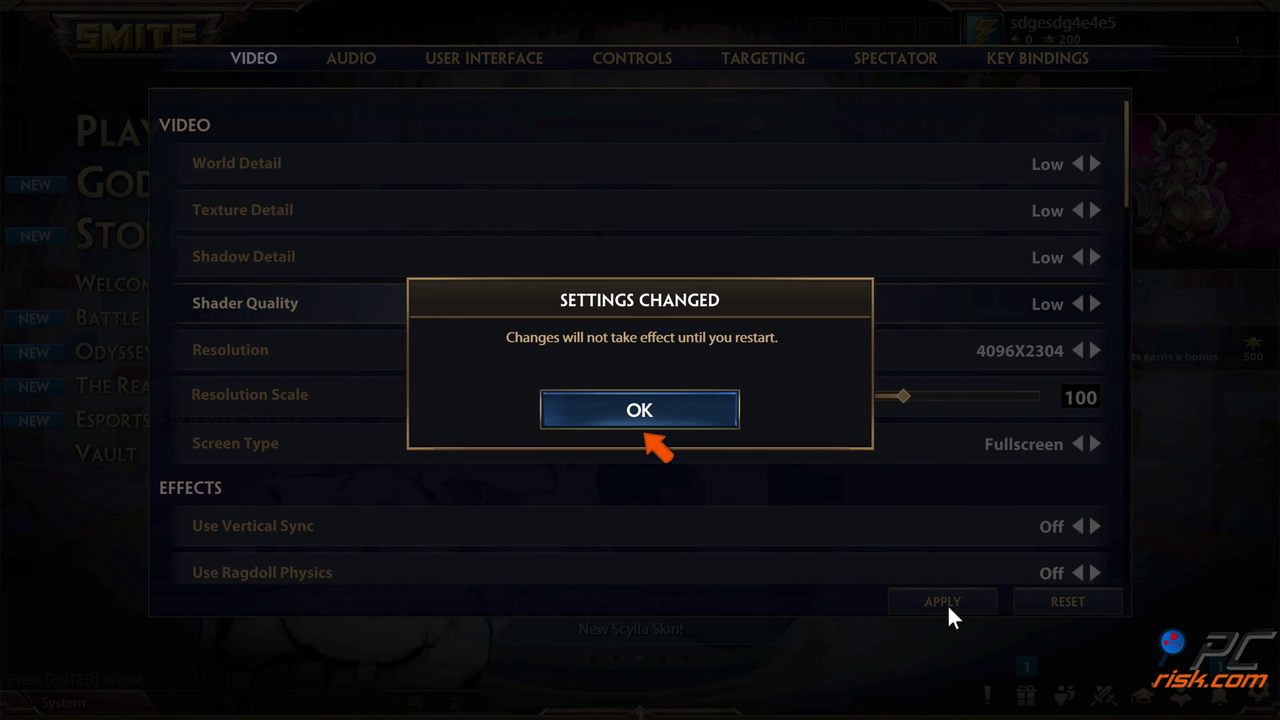
pyautogui.click(657, 412)
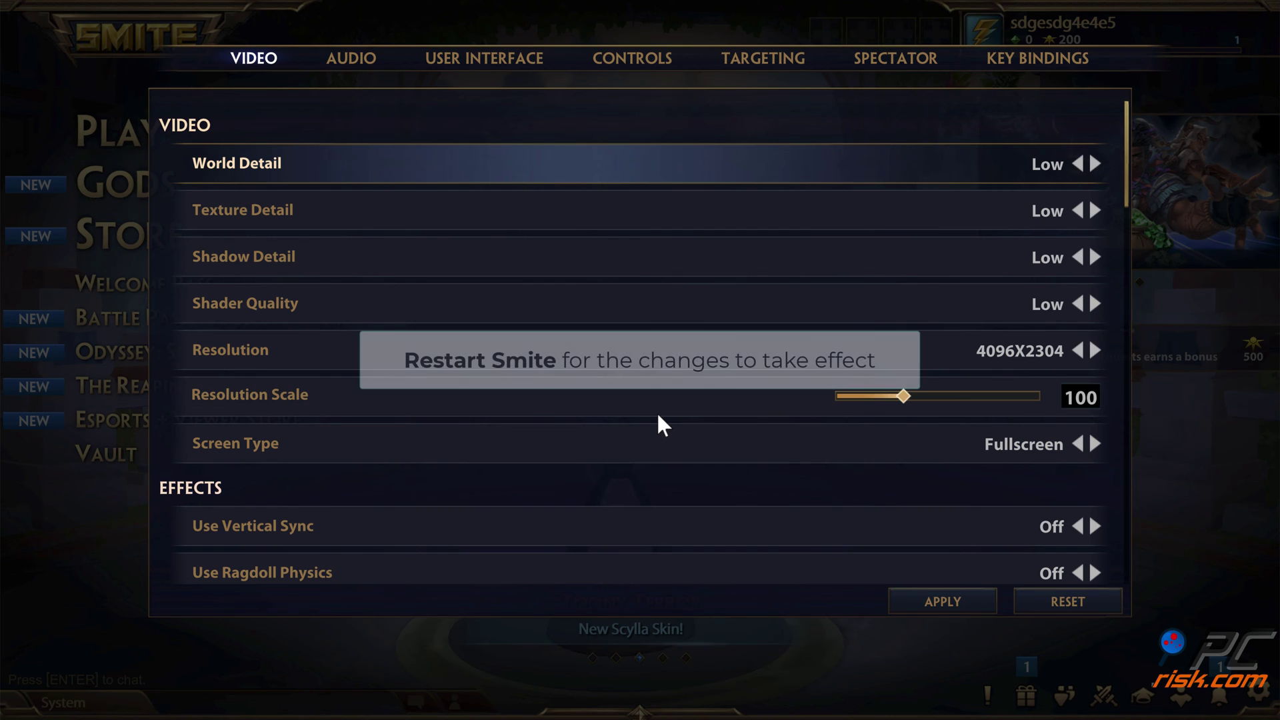
# Step: Leave the settings and exit the game, confirming the exit
pyautogui.press('Escape')
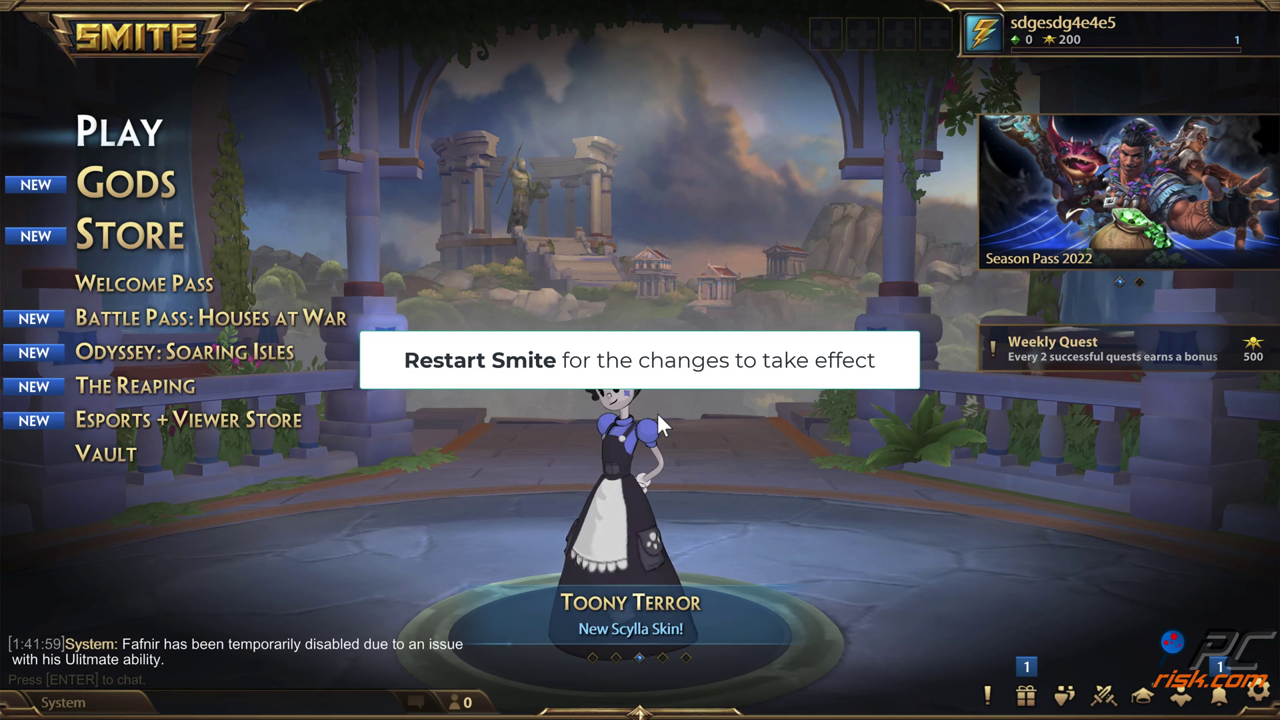
pyautogui.press('Escape')
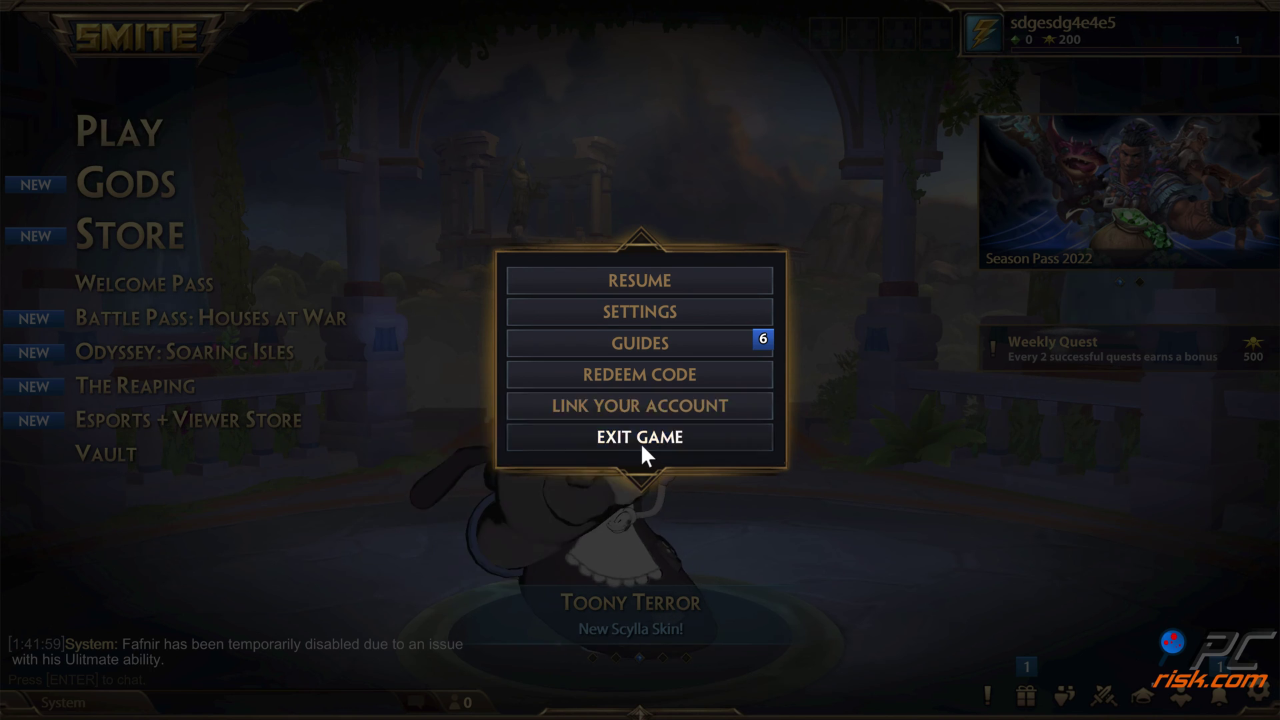
pyautogui.click(641, 443)
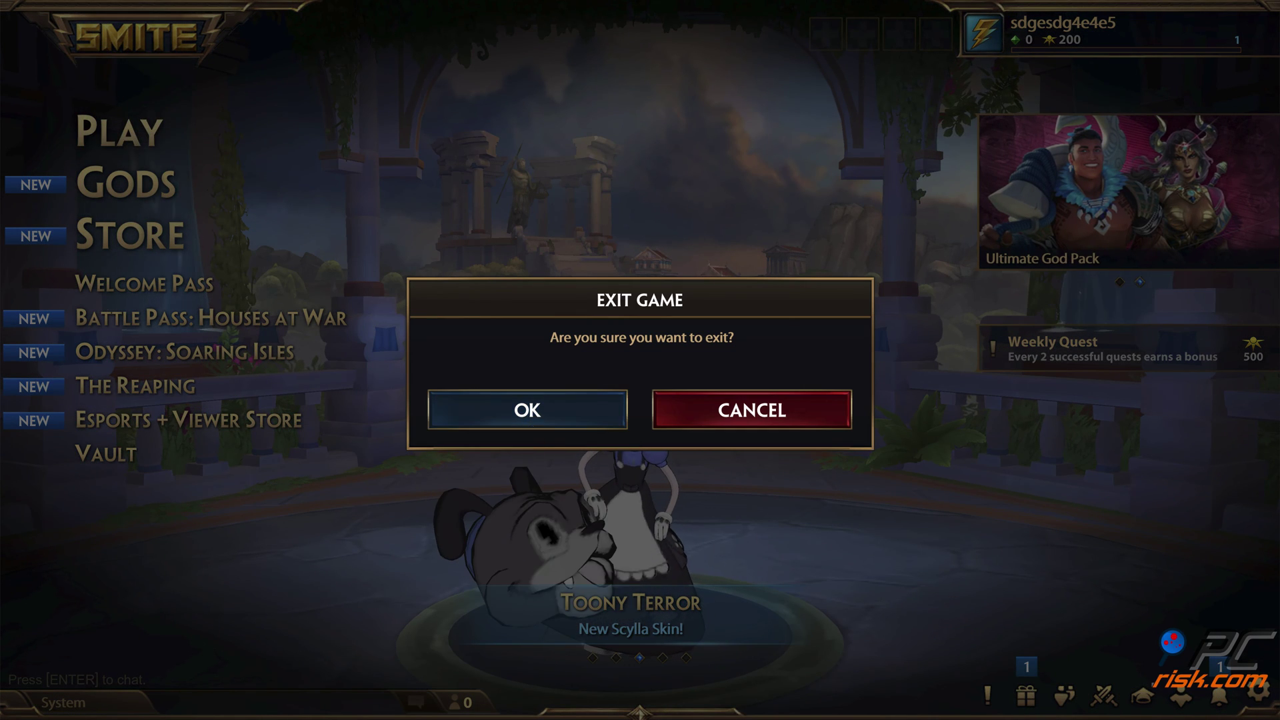
pyautogui.click(532, 423)
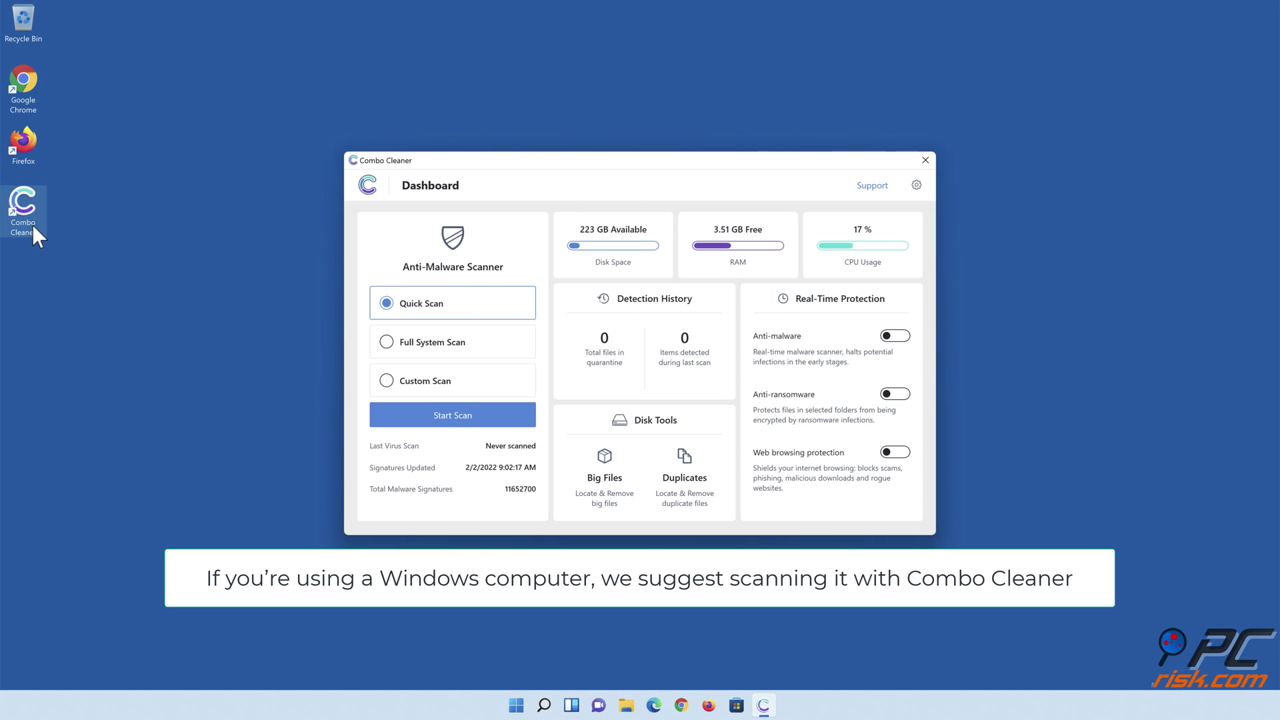
# Step: Run a Quick Scan in Combo Cleaner, move all detected threats to quarantine and close the scan summary
pyautogui.click(452, 432)
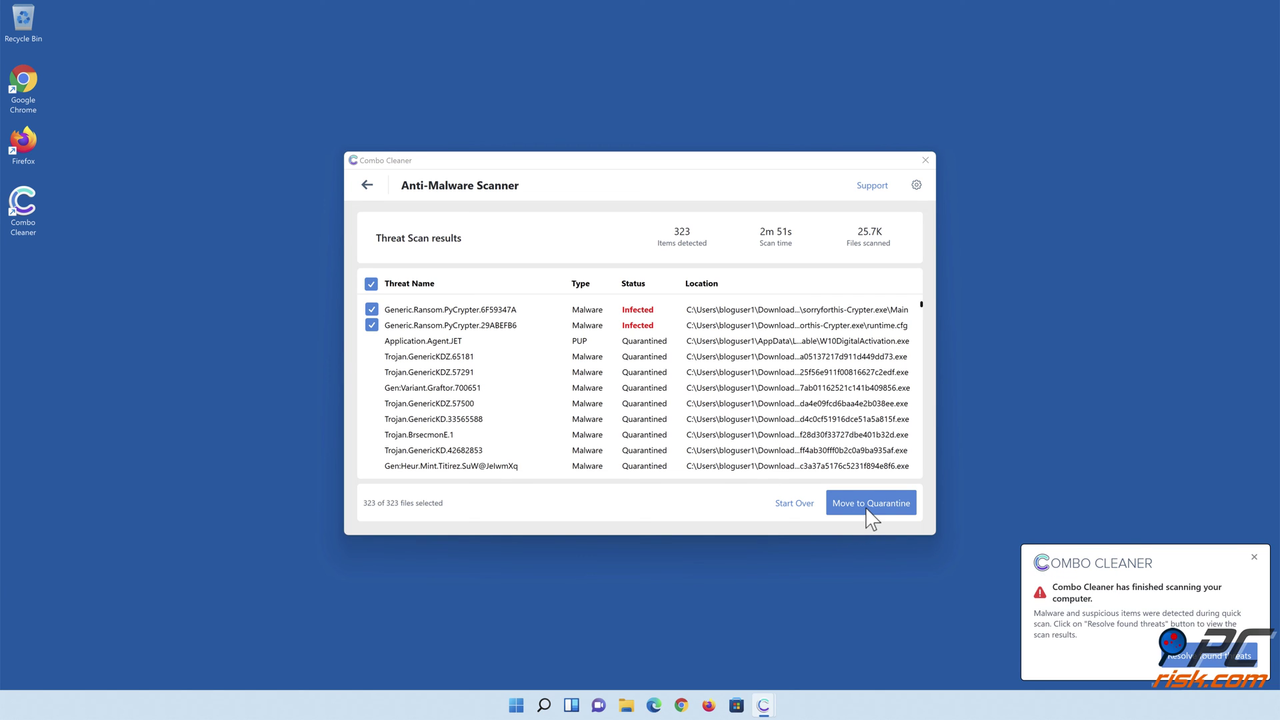
pyautogui.click(871, 520)
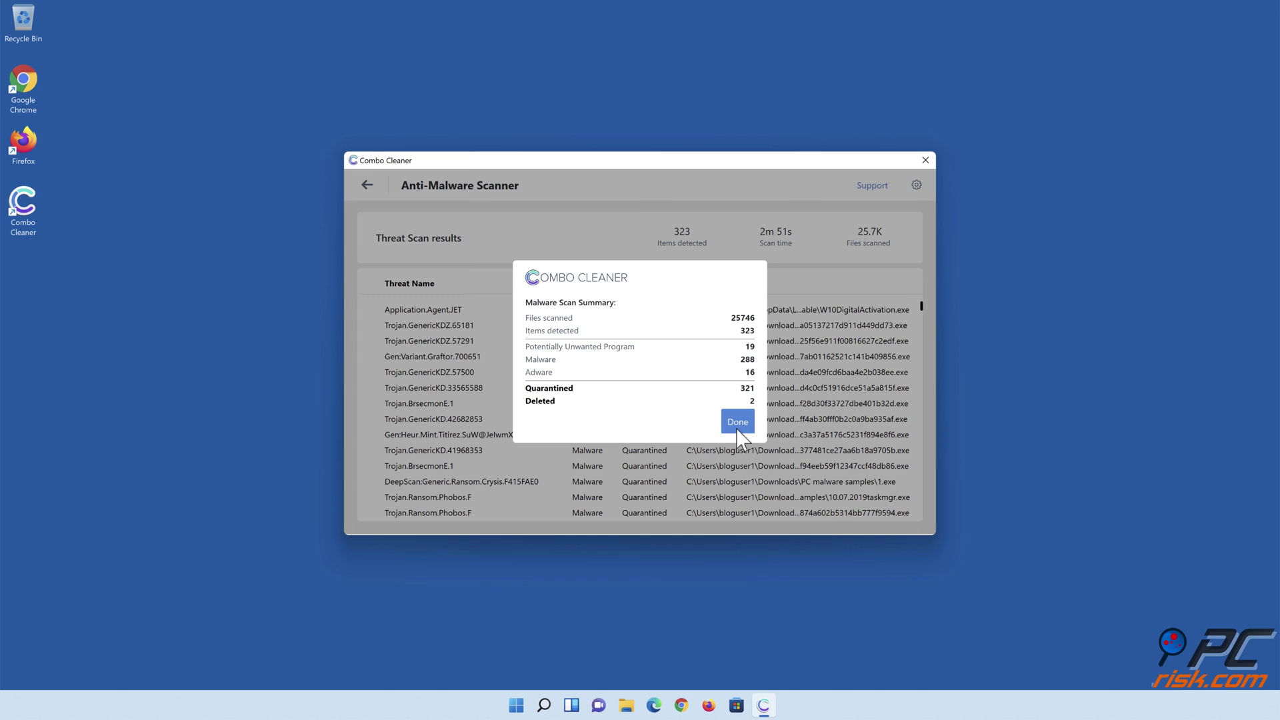
pyautogui.click(737, 426)
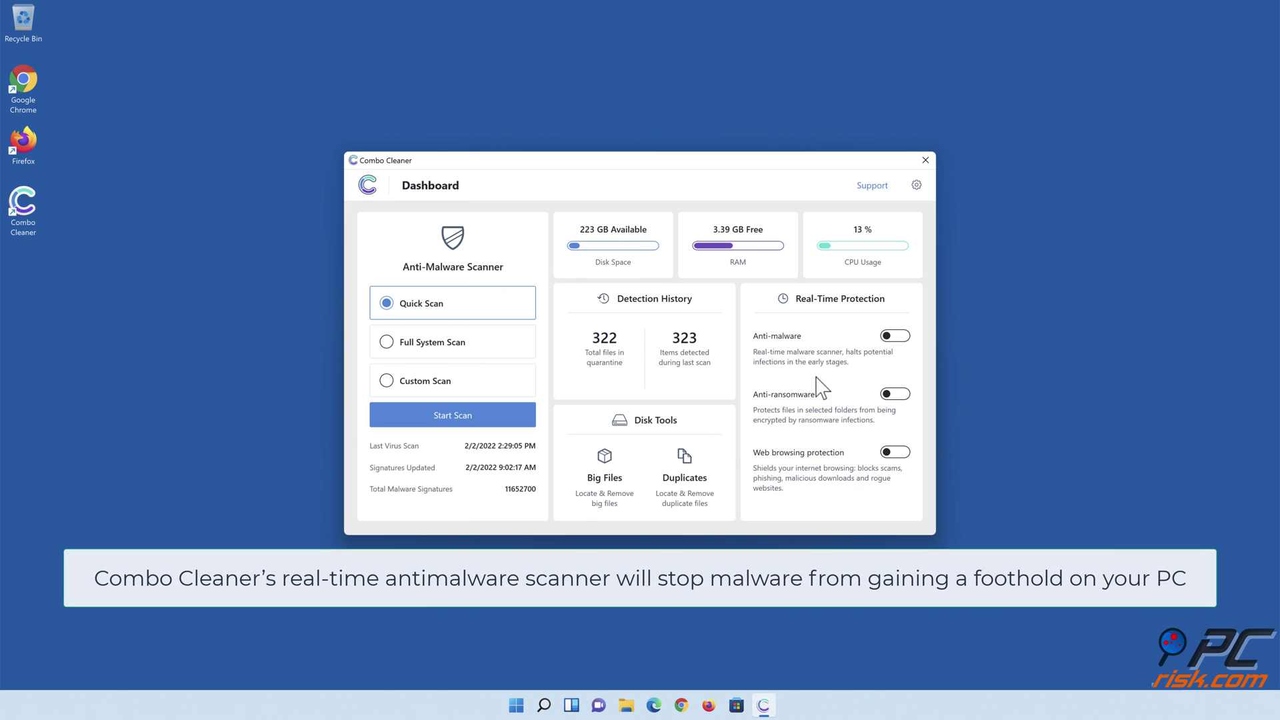
# Step: Turn on real-time Anti-malware protection and enable Anti-ransomware with the Documents library's Documents folder as a protected folder
pyautogui.click(895, 337)
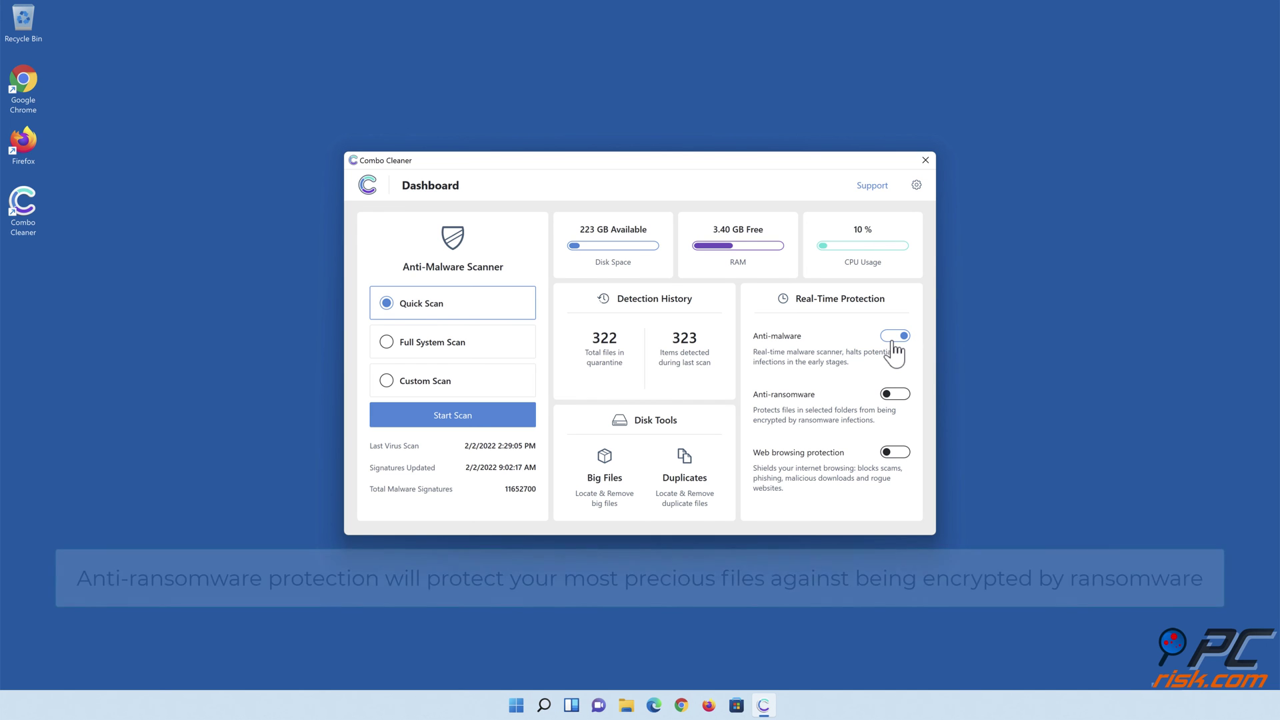
pyautogui.click(895, 395)
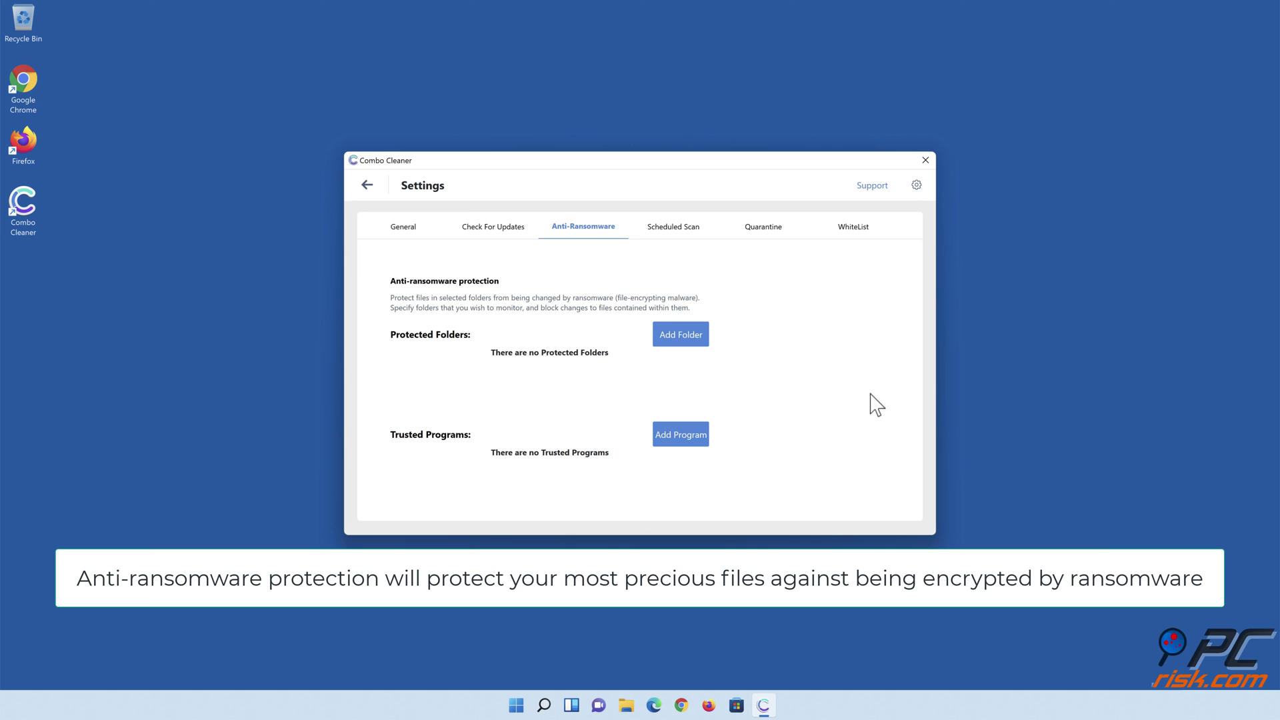
pyautogui.click(683, 341)
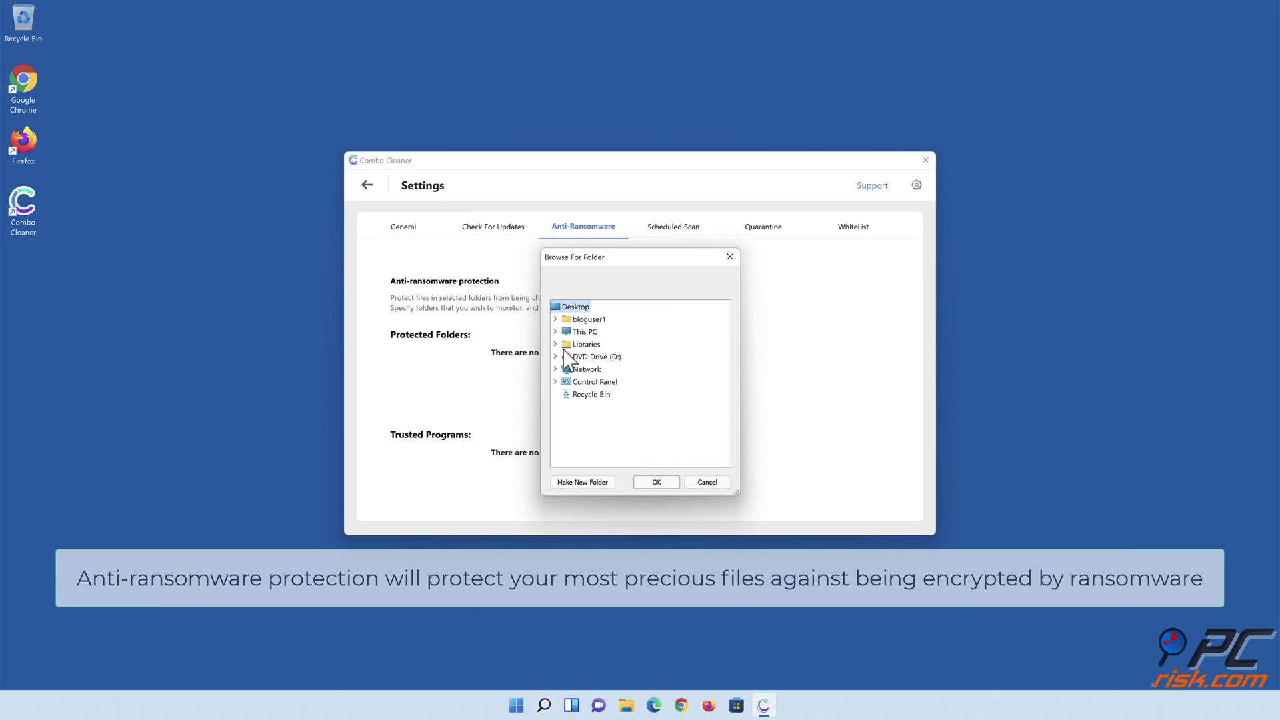
pyautogui.click(556, 344)
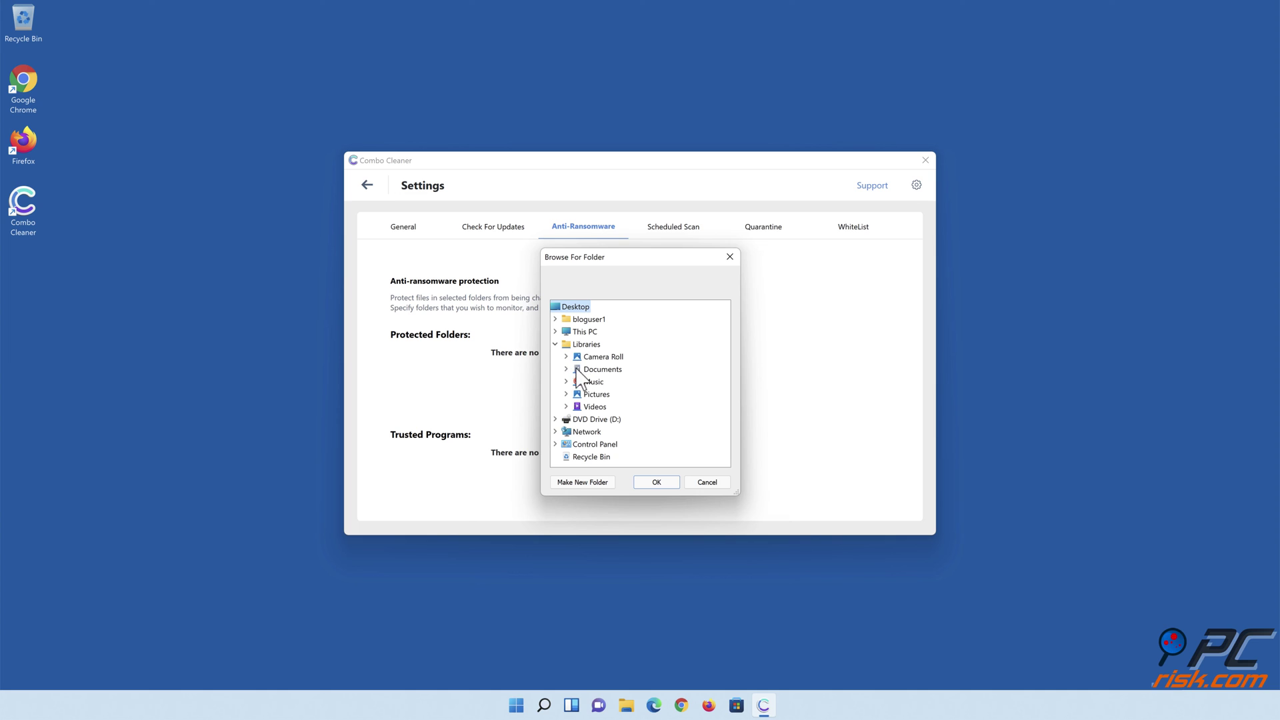
pyautogui.click(566, 370)
pyautogui.click(592, 381)
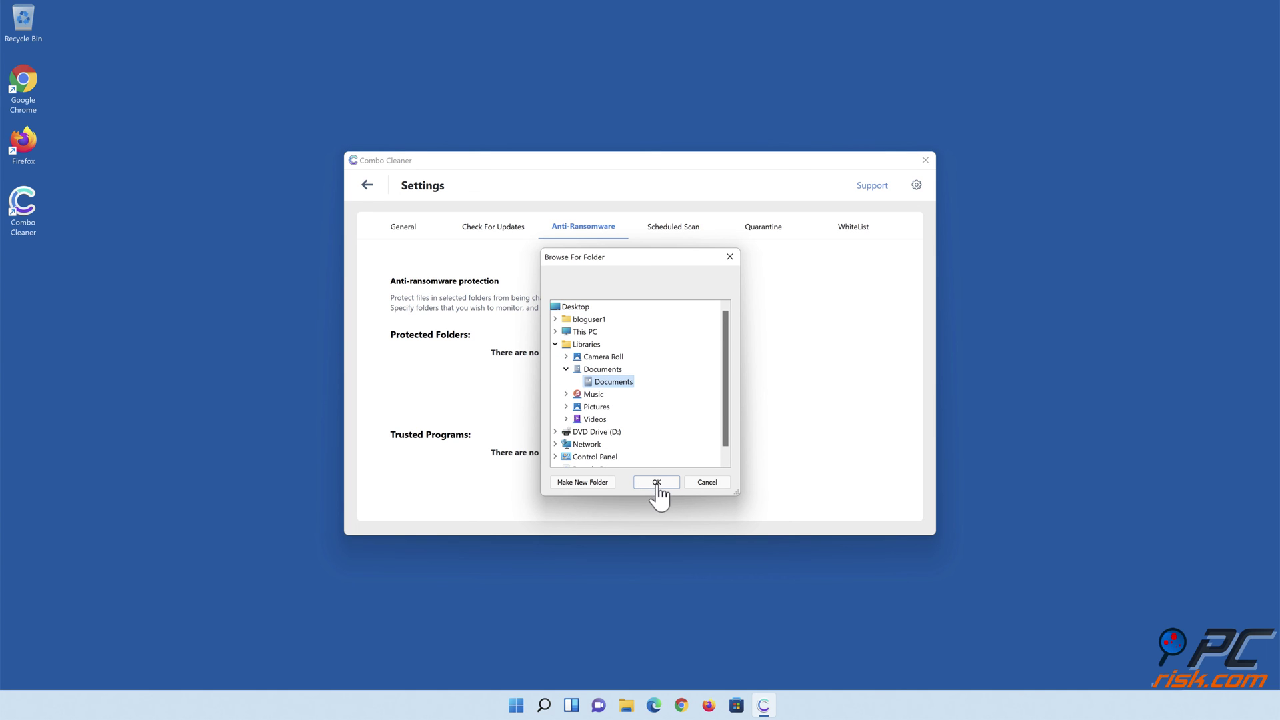
pyautogui.click(657, 483)
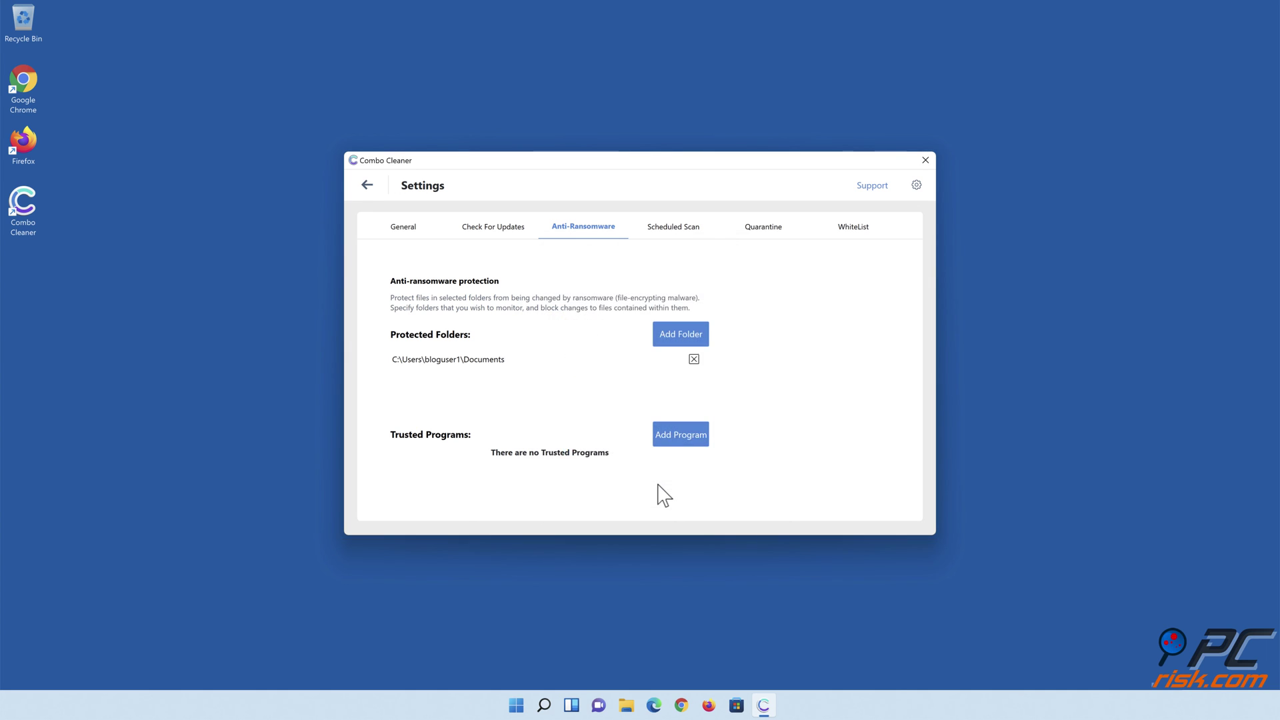
# Step: Return to the Combo Cleaner dashboard and close the program
pyautogui.click(367, 186)
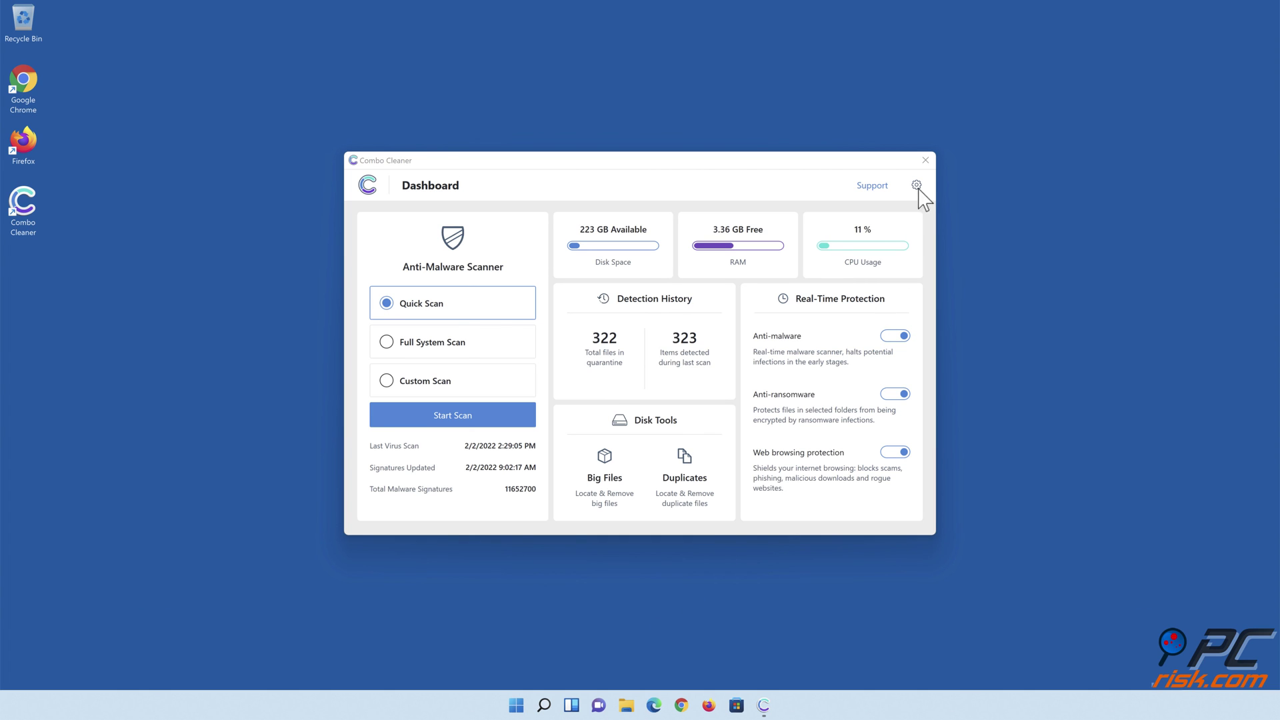
pyautogui.click(925, 160)
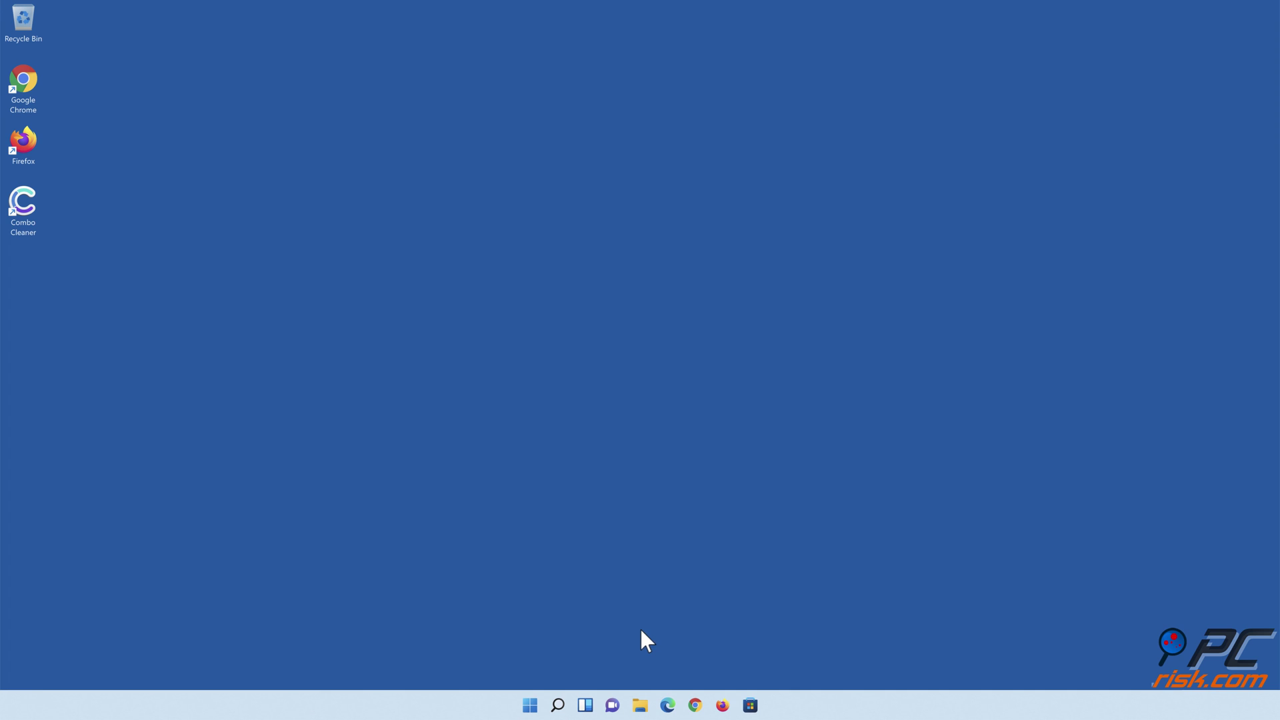